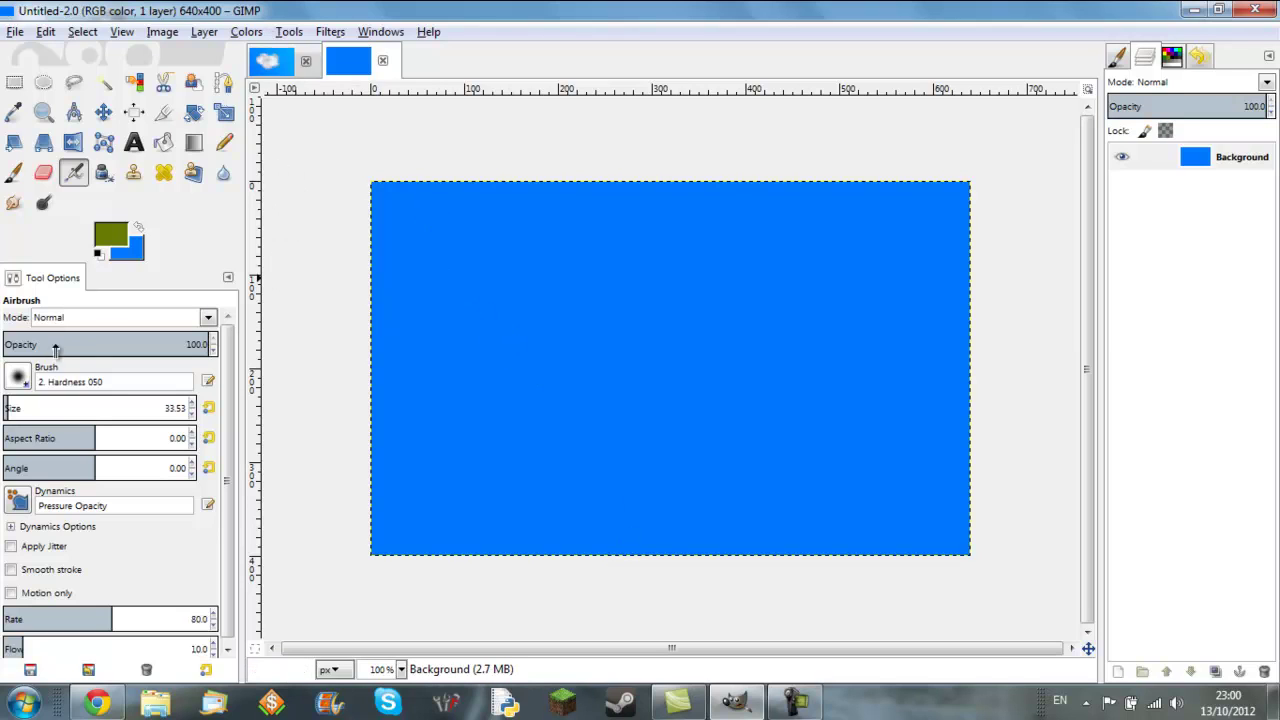
# Step: Fill the canvas with a diagonal gradient from light blue 00aaff (top-right) to darker blue (bottom-left)
pyautogui.click(110, 238)
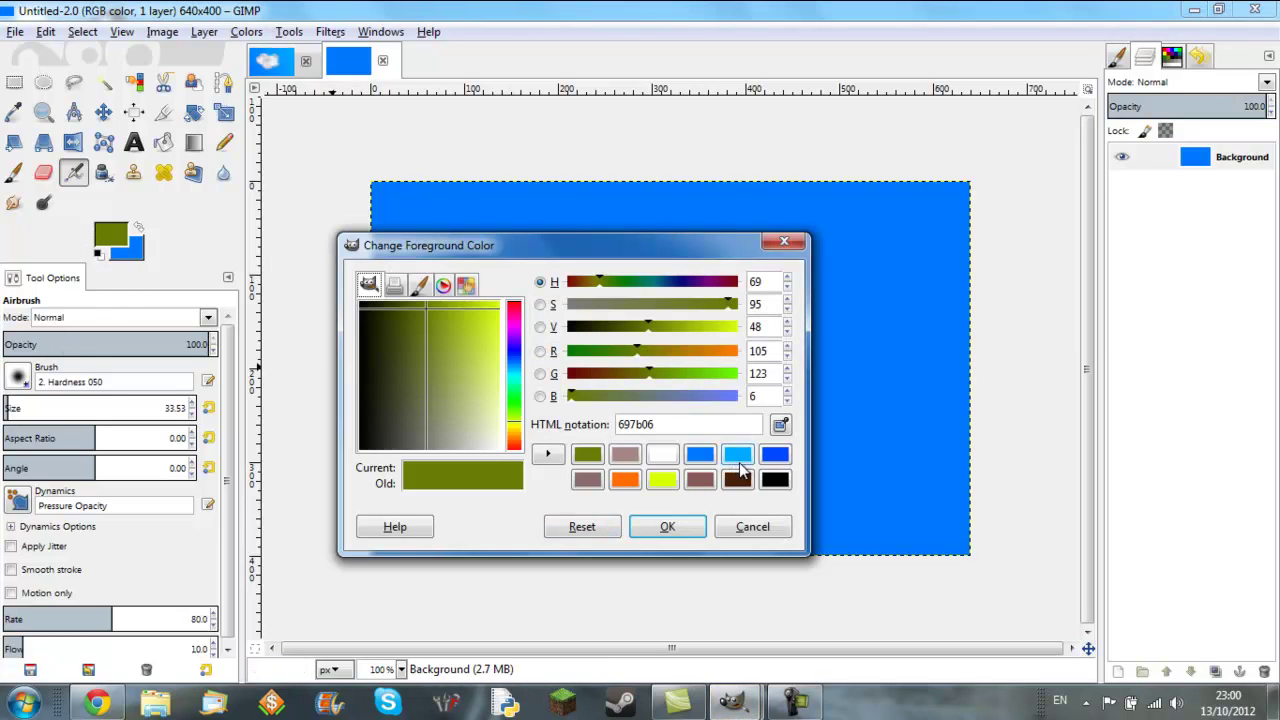
pyautogui.click(737, 456)
pyautogui.click(667, 527)
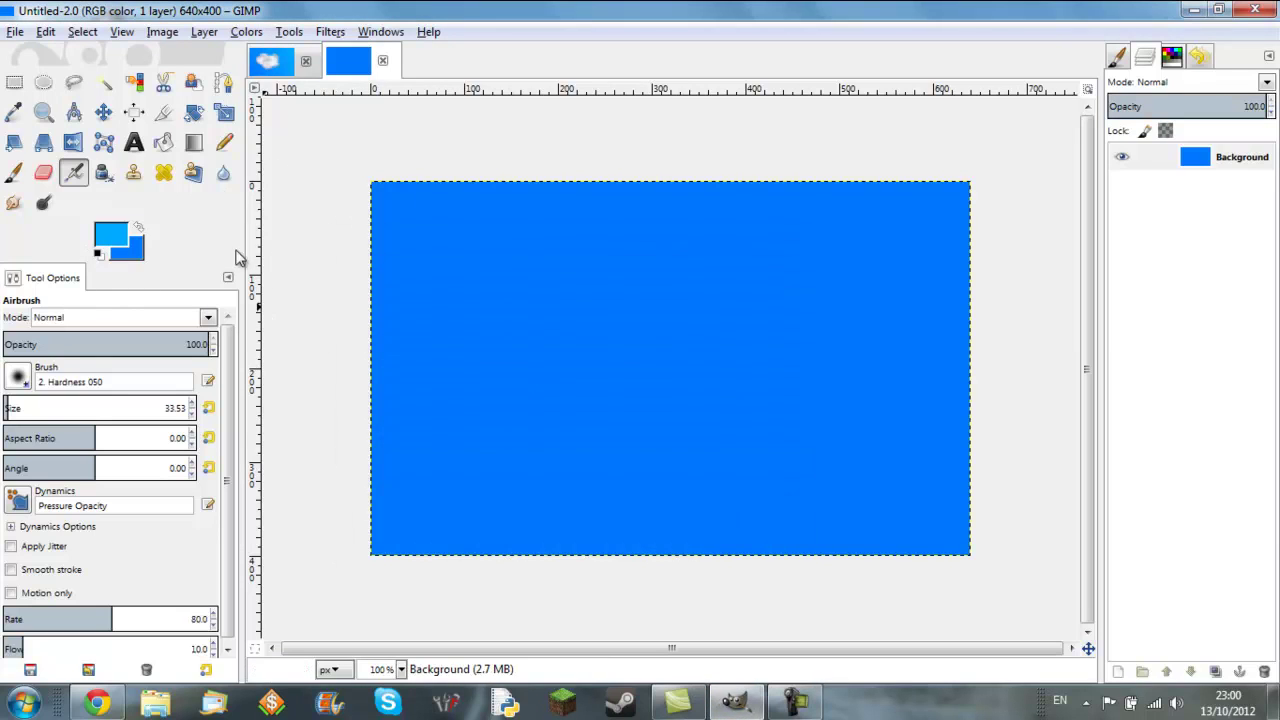
pyautogui.click(194, 144)
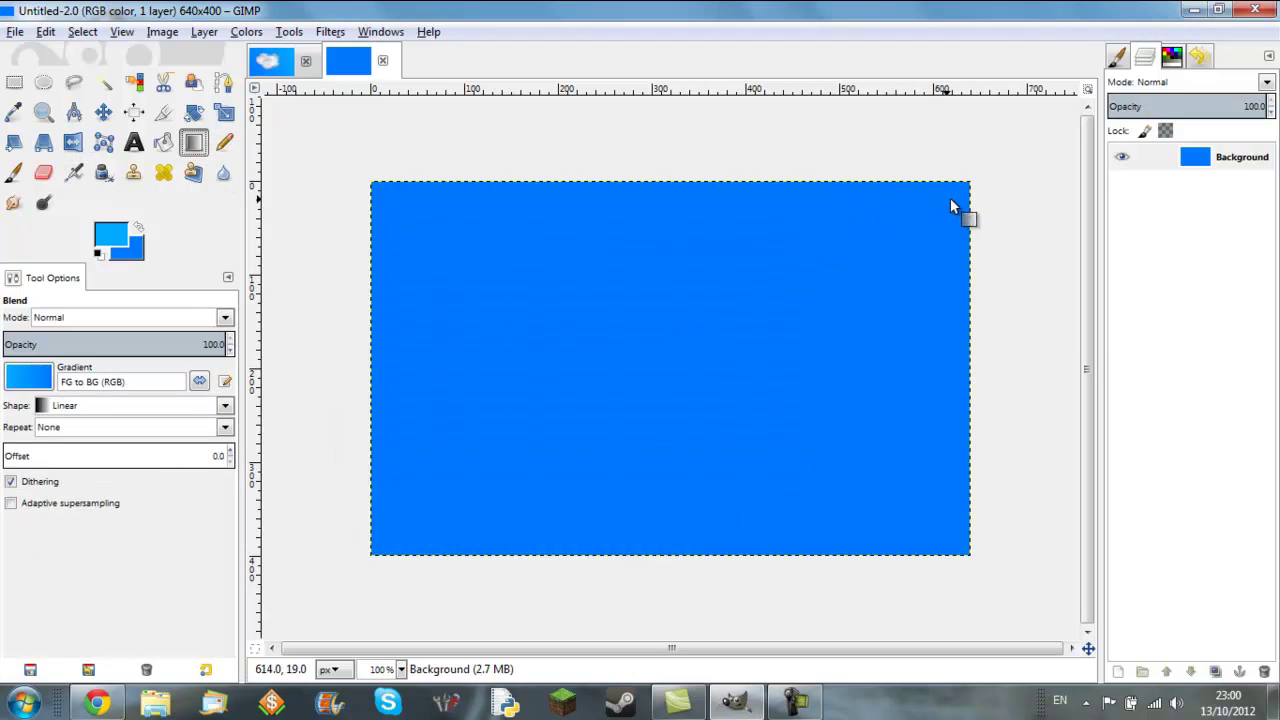
pyautogui.moveTo(952, 205); pyautogui.dragTo(388, 550)
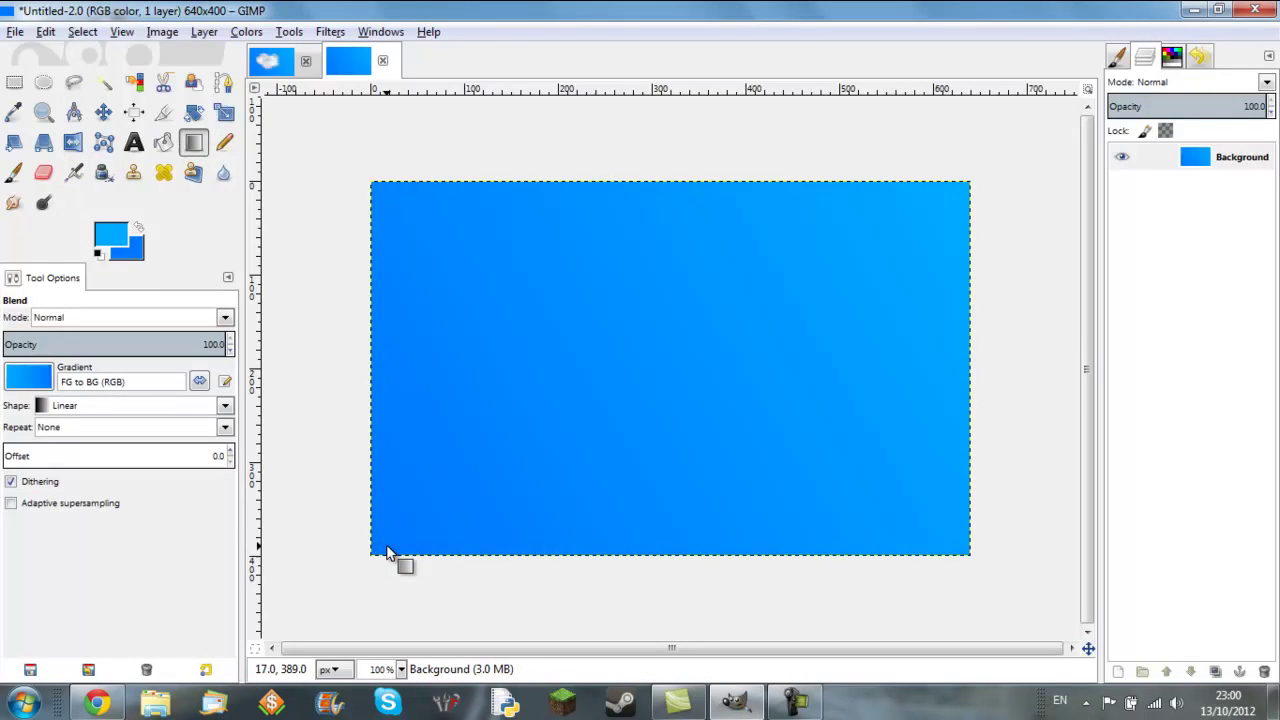
pyautogui.click(14, 82)
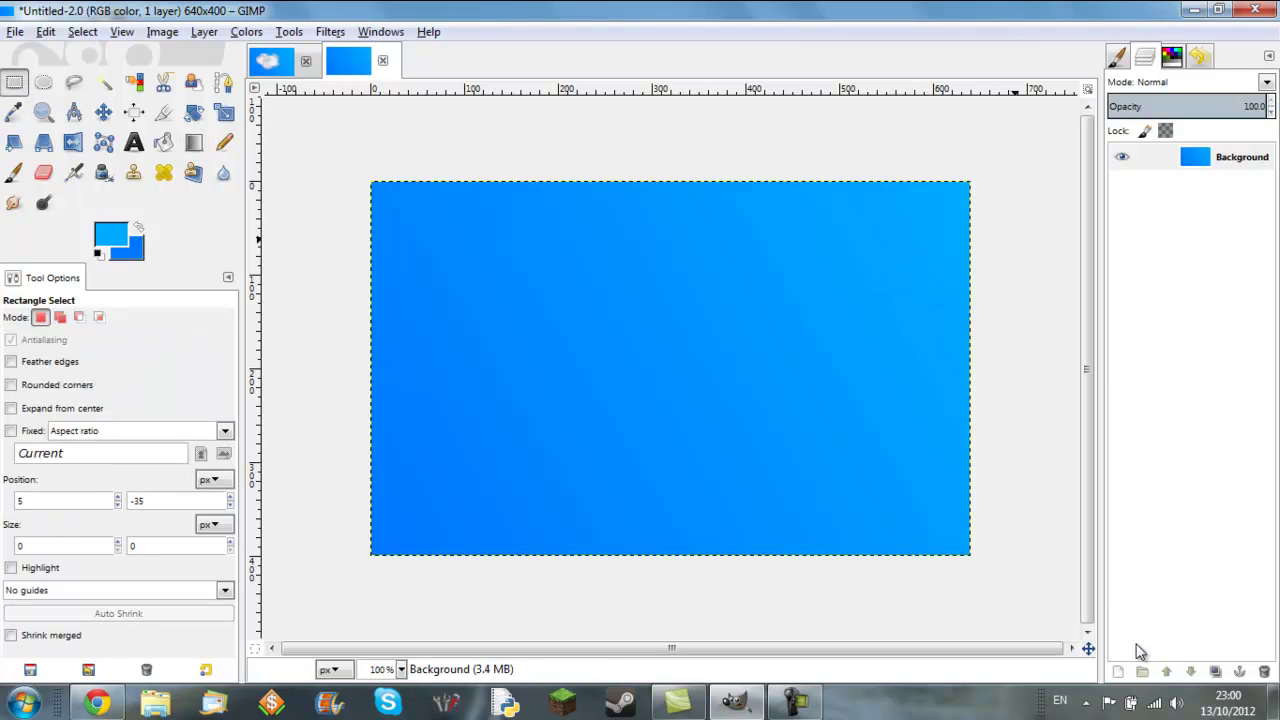
# Step: Add a new transparent layer named Cloud
pyautogui.click(1118, 672)
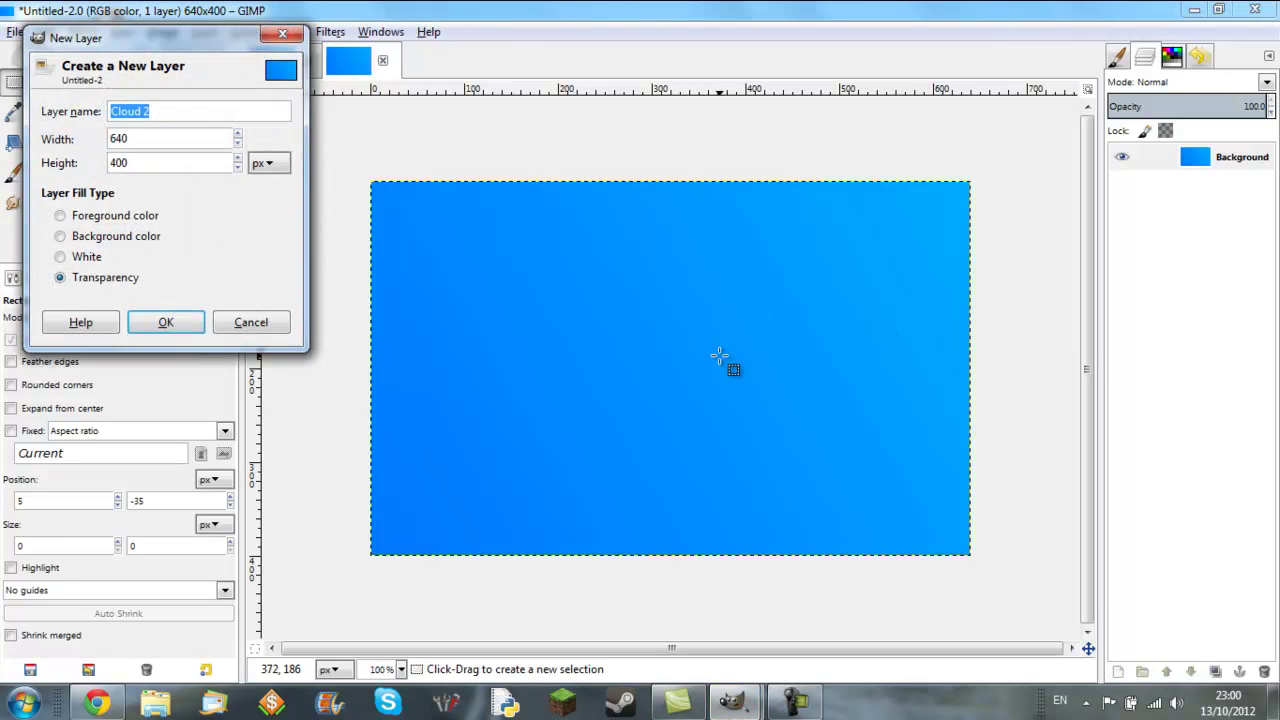
pyautogui.write('d')
pyautogui.press('Return')
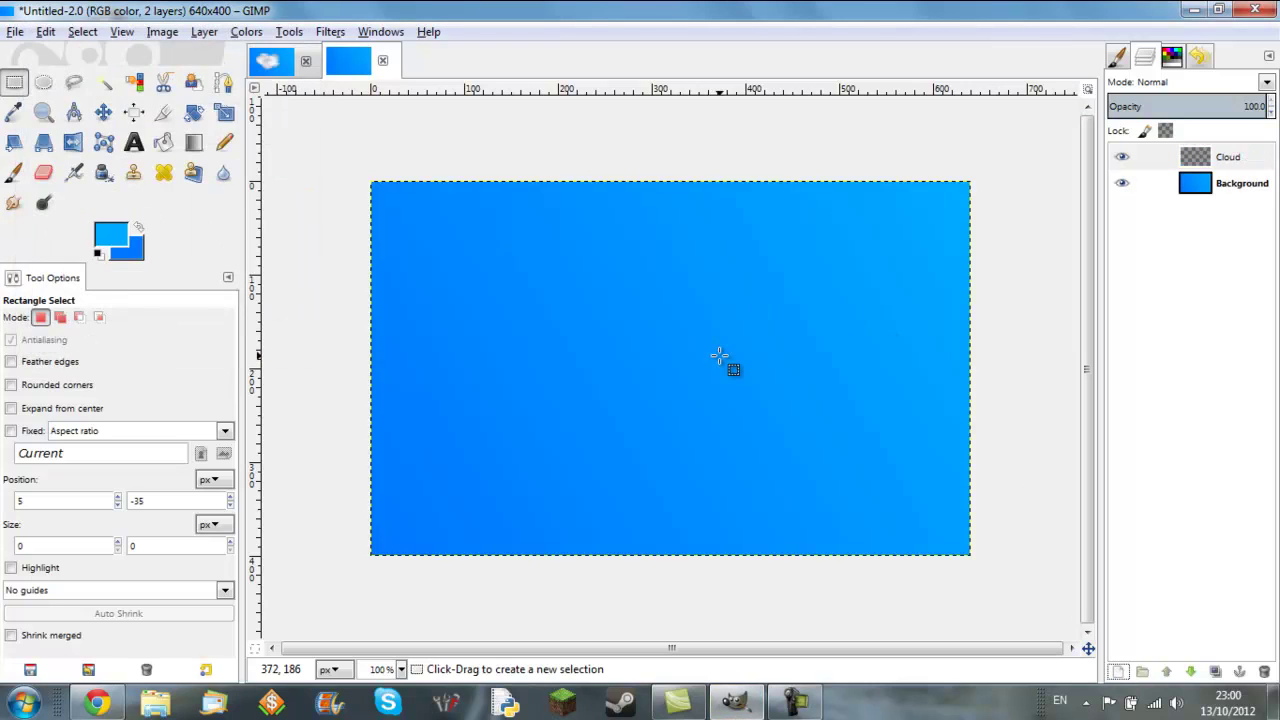
# Step: Build a cloud-shaped selection from five overlapping ellipses
pyautogui.click(44, 84)
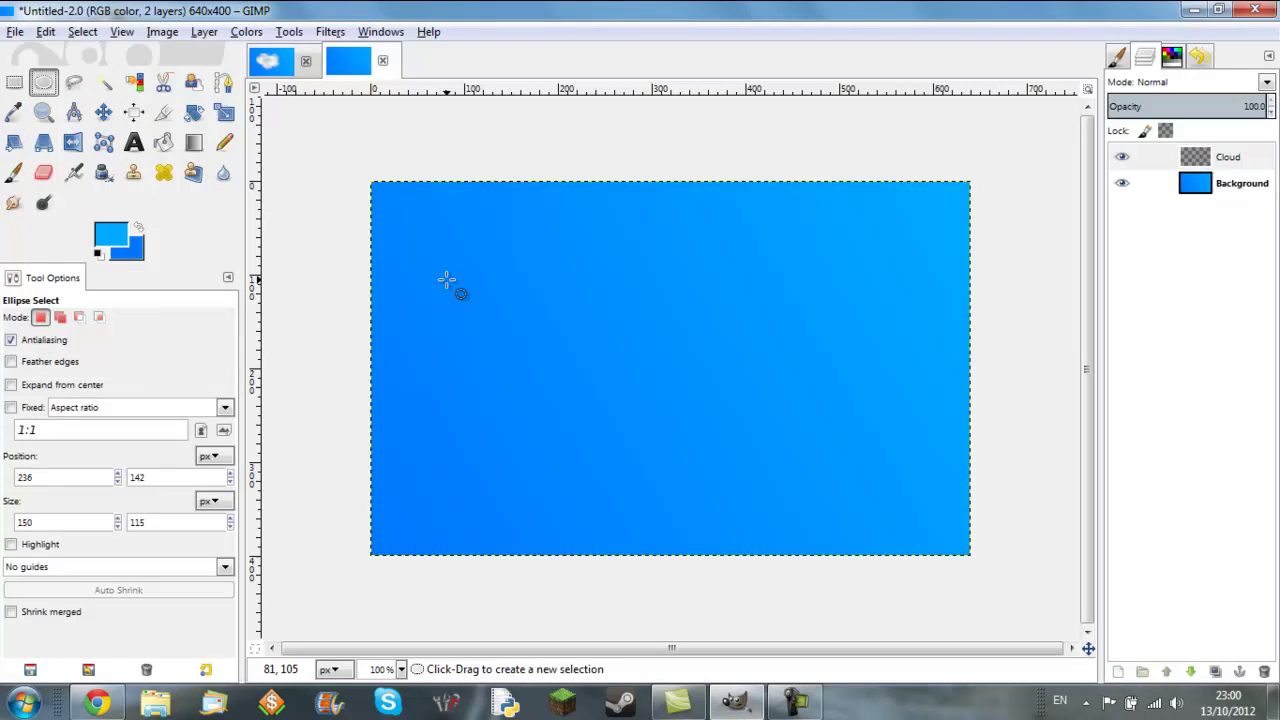
pyautogui.moveTo(436, 270); pyautogui.dragTo(621, 451)
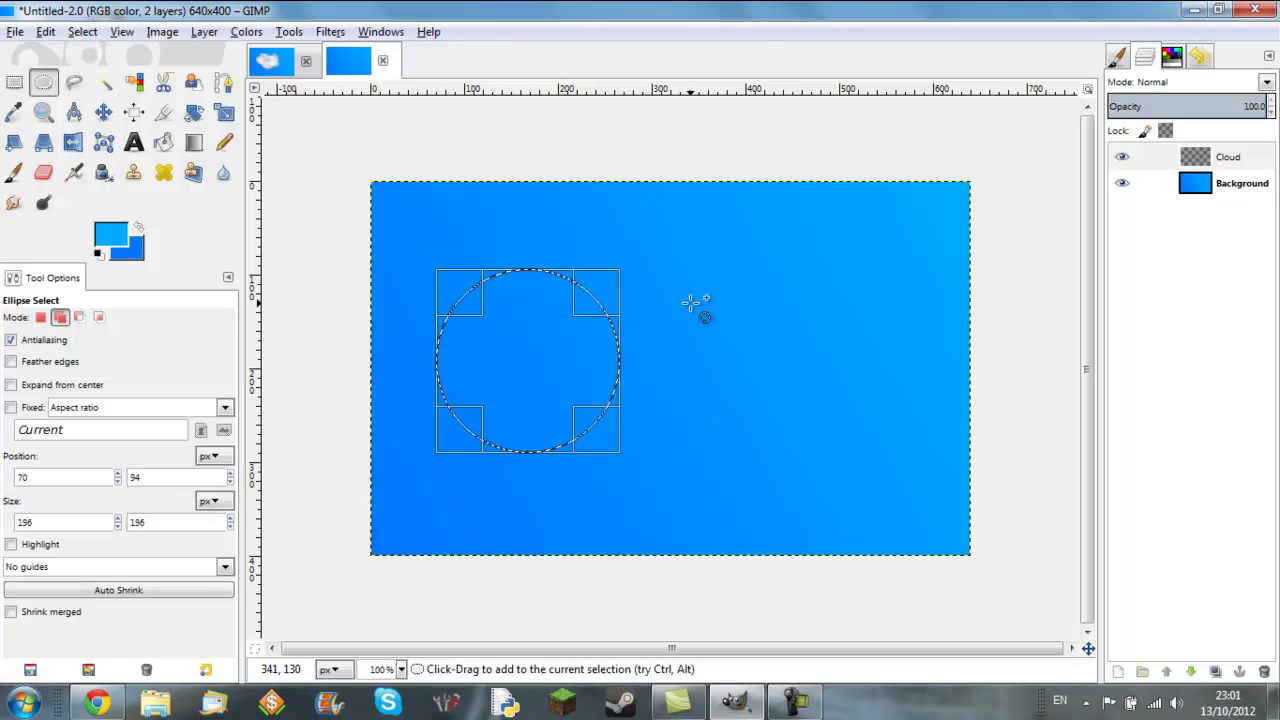
pyautogui.moveTo(690, 304); pyautogui.dragTo(548, 419)
pyautogui.moveTo(751, 504); pyautogui.dragTo(540, 371)
pyautogui.moveTo(804, 210); pyautogui.dragTo(554, 420)
pyautogui.moveTo(842, 445); pyautogui.dragTo(655, 351)
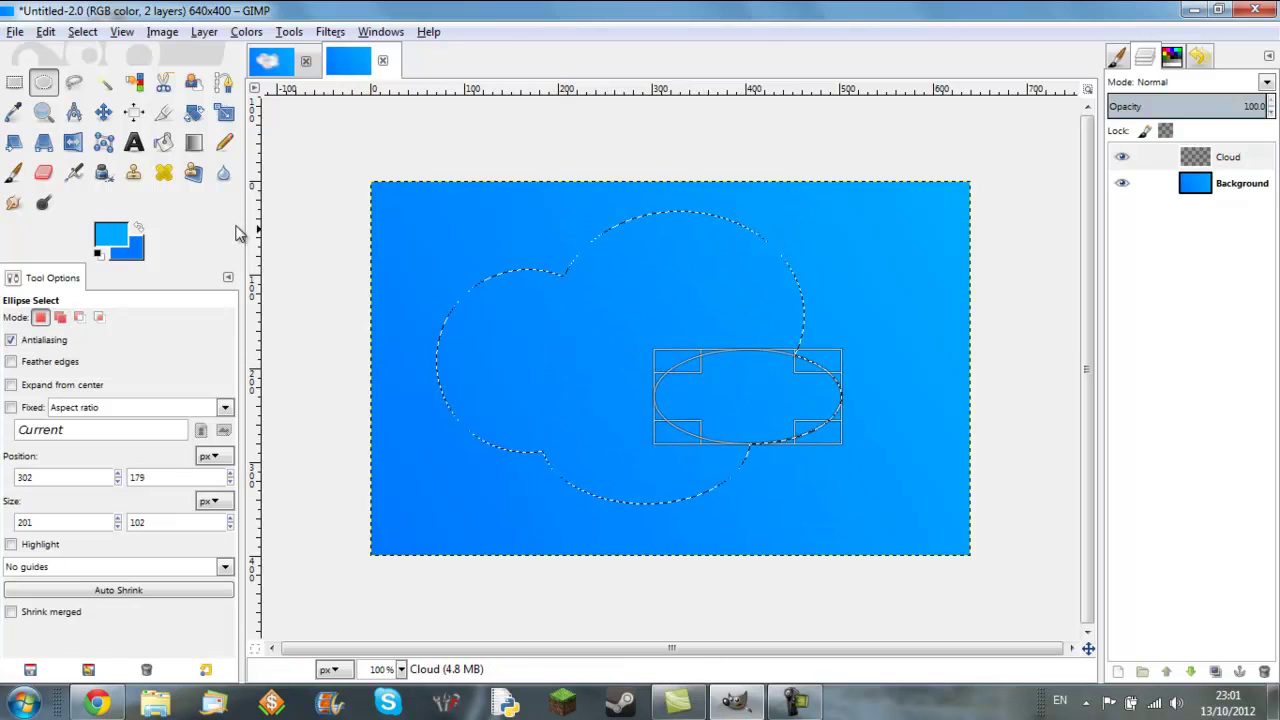
# Step: Fill the cloud selection with white
pyautogui.click(118, 234)
pyautogui.click(700, 454)
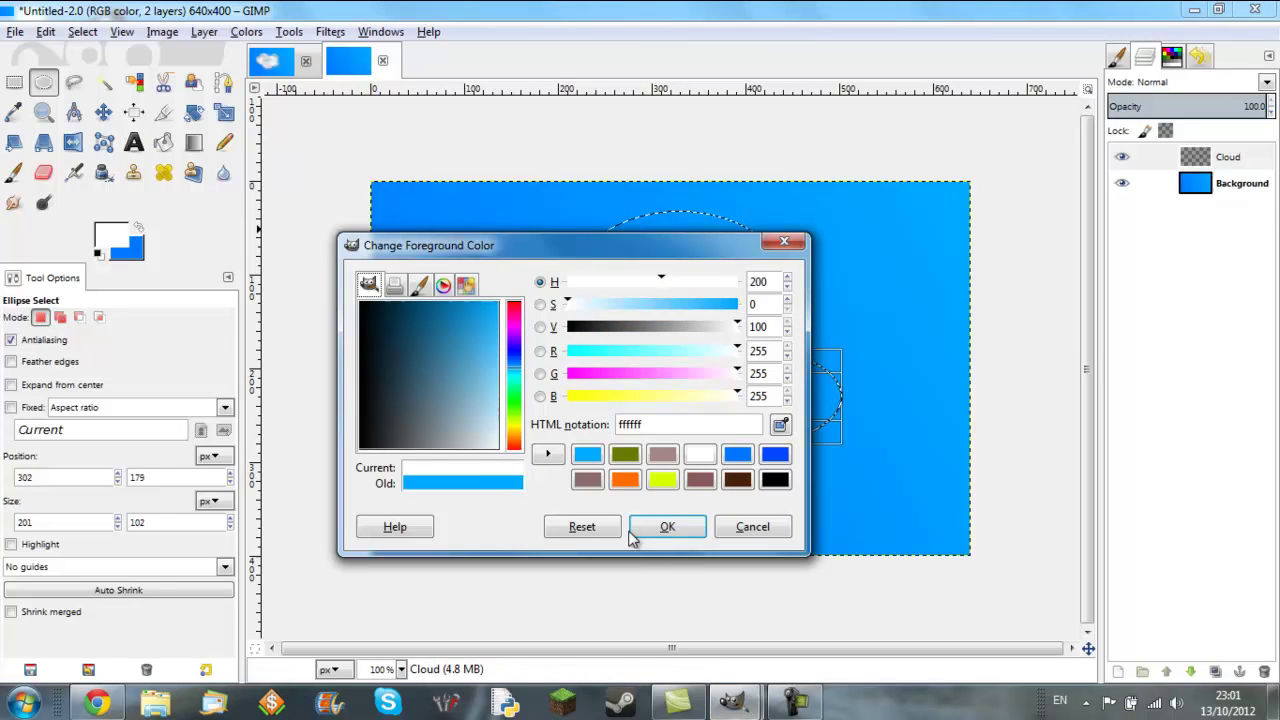
pyautogui.click(667, 527)
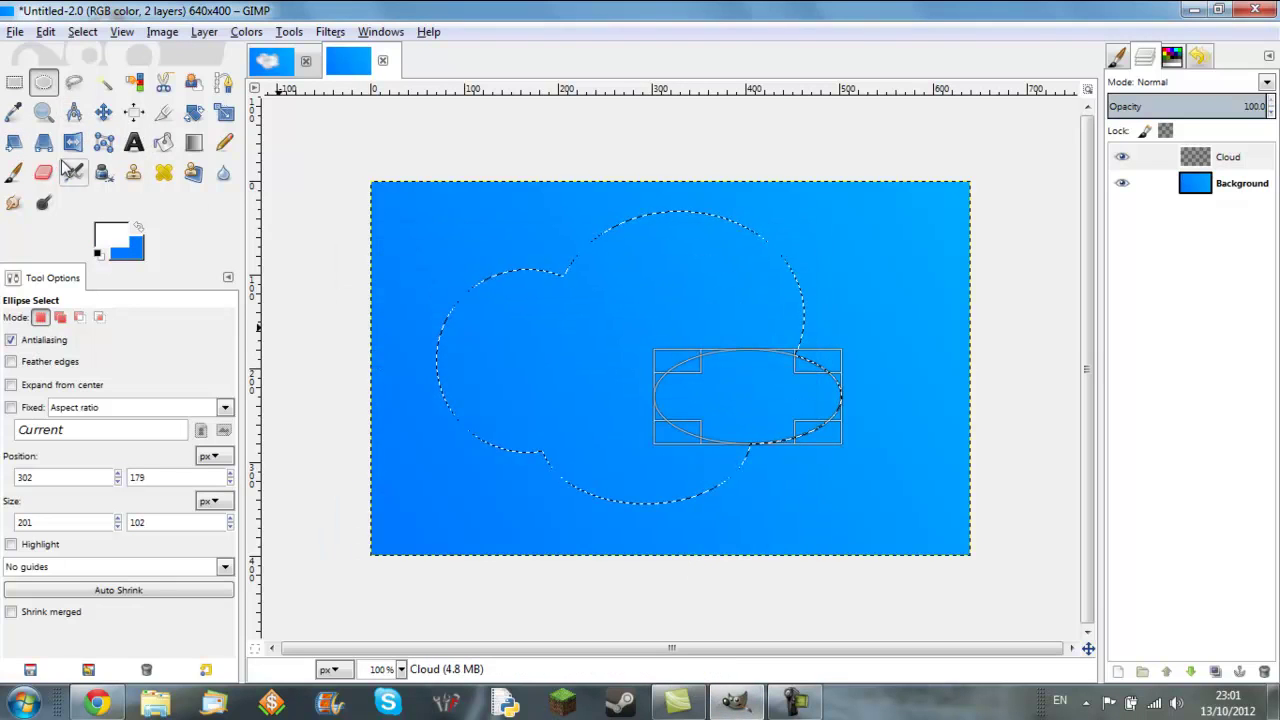
pyautogui.click(164, 143)
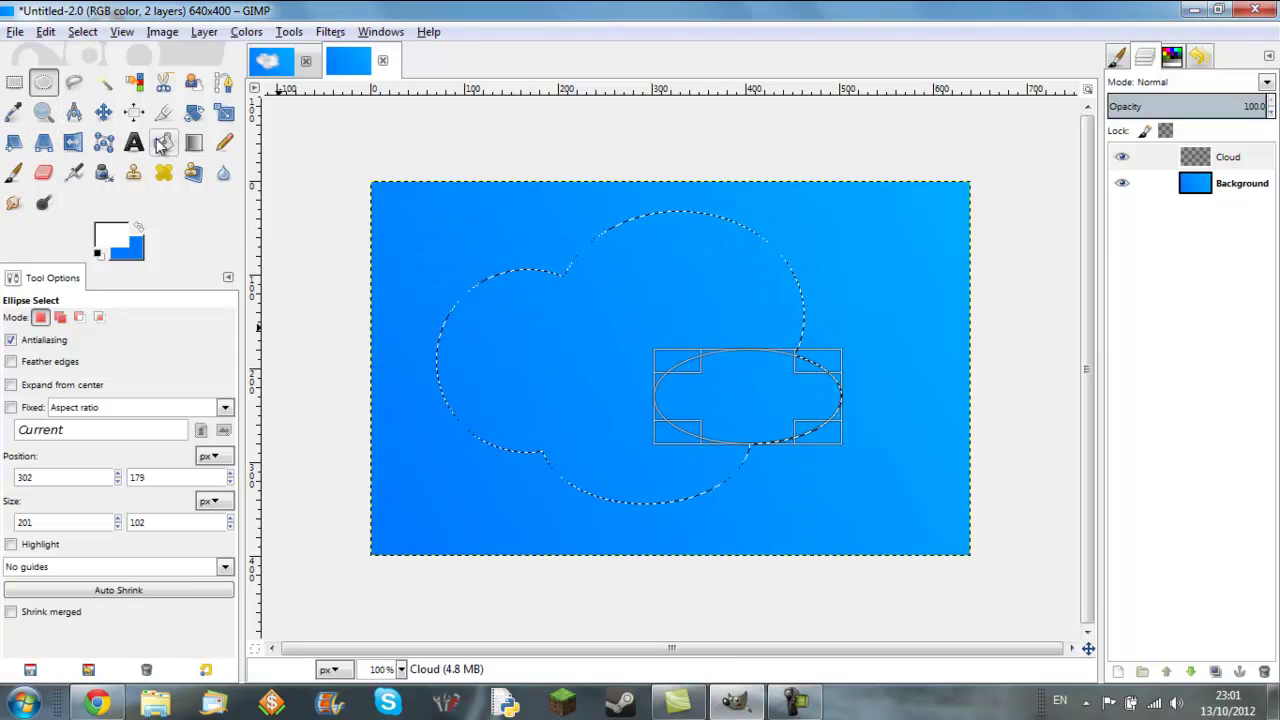
pyautogui.click(636, 336)
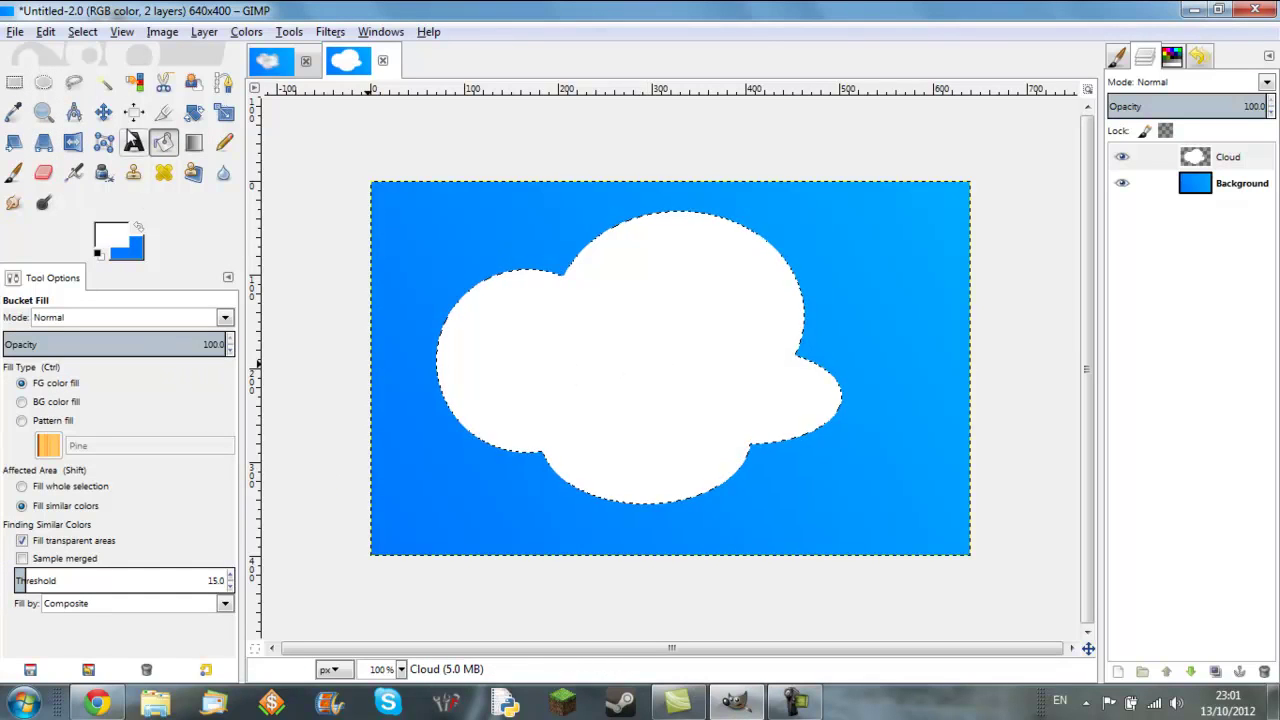
pyautogui.click(73, 172)
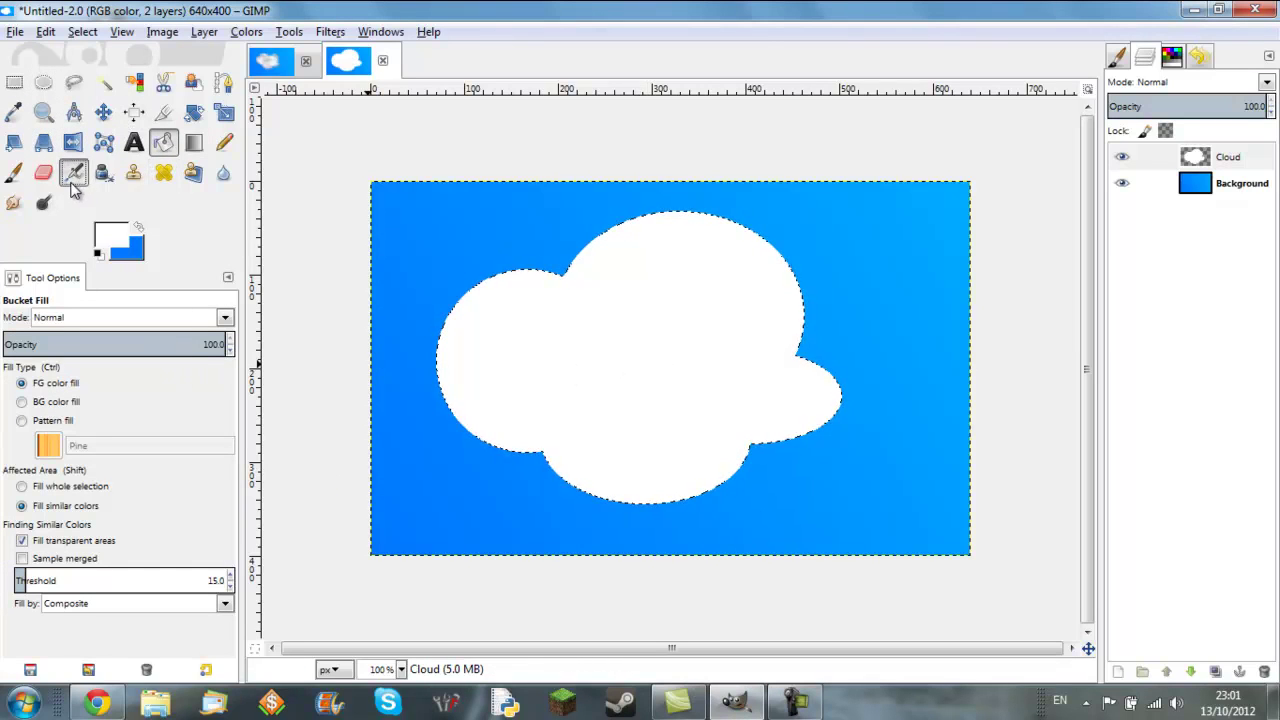
# Step: Airbrush grey-pink b19191 shading along the cloud's bottom and a swirl at its upper left
pyautogui.click(107, 231)
pyautogui.click(587, 480)
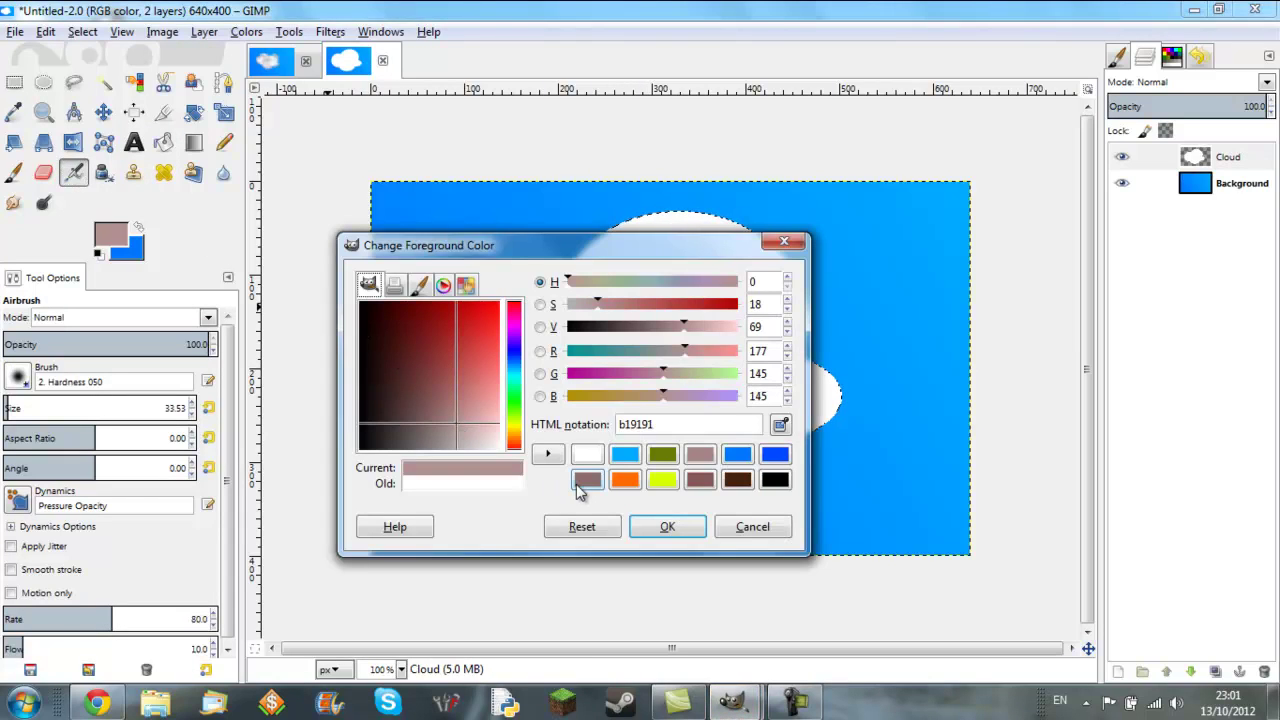
pyautogui.click(664, 527)
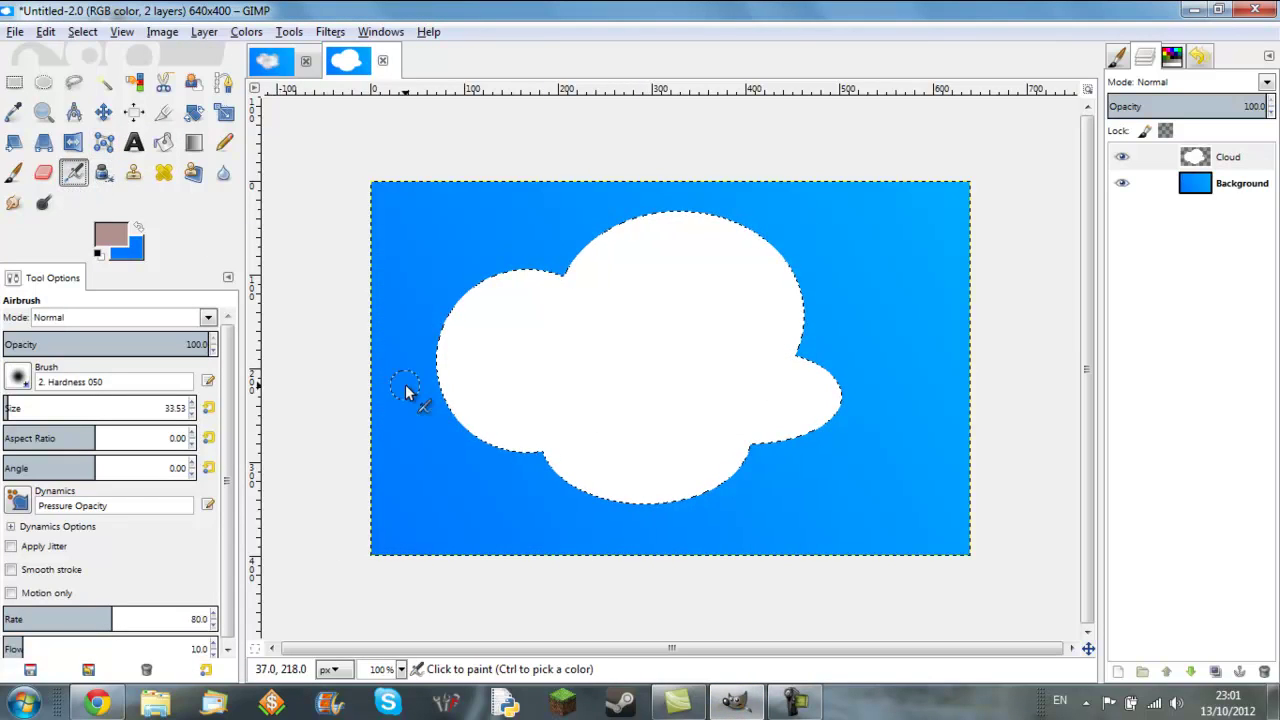
pyautogui.moveTo(405, 390)
pyautogui.mouseDown()
pyautogui.moveTo(510, 463)
pyautogui.moveTo(424, 382)
pyautogui.moveTo(505, 447)
pyautogui.moveTo(592, 477)
pyautogui.moveTo(600, 494)
pyautogui.moveTo(542, 451)
pyautogui.moveTo(497, 443)
pyautogui.moveTo(622, 500)
pyautogui.moveTo(563, 475)
pyautogui.moveTo(657, 500)
pyautogui.moveTo(711, 494)
pyautogui.moveTo(869, 411)
pyautogui.moveTo(814, 429)
pyautogui.moveTo(855, 400)
pyautogui.moveTo(749, 453)
pyautogui.moveTo(780, 449)
pyautogui.moveTo(774, 436)
pyautogui.moveTo(740, 451)
pyautogui.moveTo(763, 432)
pyautogui.moveTo(810, 428)
pyautogui.moveTo(758, 435)
pyautogui.moveTo(746, 448)
pyautogui.moveTo(771, 433)
pyautogui.moveTo(712, 472)
pyautogui.moveTo(775, 431)
pyautogui.moveTo(715, 468)
pyautogui.moveTo(723, 460)
pyautogui.moveTo(708, 487)
pyautogui.moveTo(639, 487)
pyautogui.moveTo(528, 436)
pyautogui.moveTo(619, 514)
pyautogui.mouseUp()
pyautogui.moveTo(747, 497)
pyautogui.mouseDown()
pyautogui.moveTo(703, 503)
pyautogui.moveTo(711, 486)
pyautogui.moveTo(759, 470)
pyautogui.moveTo(639, 514)
pyautogui.moveTo(756, 479)
pyautogui.moveTo(663, 509)
pyautogui.moveTo(738, 480)
pyautogui.moveTo(670, 498)
pyautogui.moveTo(550, 461)
pyautogui.moveTo(679, 519)
pyautogui.moveTo(595, 503)
pyautogui.moveTo(525, 463)
pyautogui.moveTo(643, 511)
pyautogui.moveTo(470, 426)
pyautogui.moveTo(427, 378)
pyautogui.moveTo(620, 495)
pyautogui.moveTo(690, 493)
pyautogui.moveTo(602, 485)
pyautogui.moveTo(517, 455)
pyautogui.moveTo(698, 460)
pyautogui.moveTo(689, 472)
pyautogui.moveTo(593, 457)
pyautogui.moveTo(694, 479)
pyautogui.moveTo(550, 470)
pyautogui.moveTo(705, 482)
pyautogui.moveTo(587, 474)
pyautogui.moveTo(680, 482)
pyautogui.moveTo(585, 459)
pyautogui.moveTo(733, 458)
pyautogui.moveTo(704, 474)
pyautogui.moveTo(600, 477)
pyautogui.mouseUp()
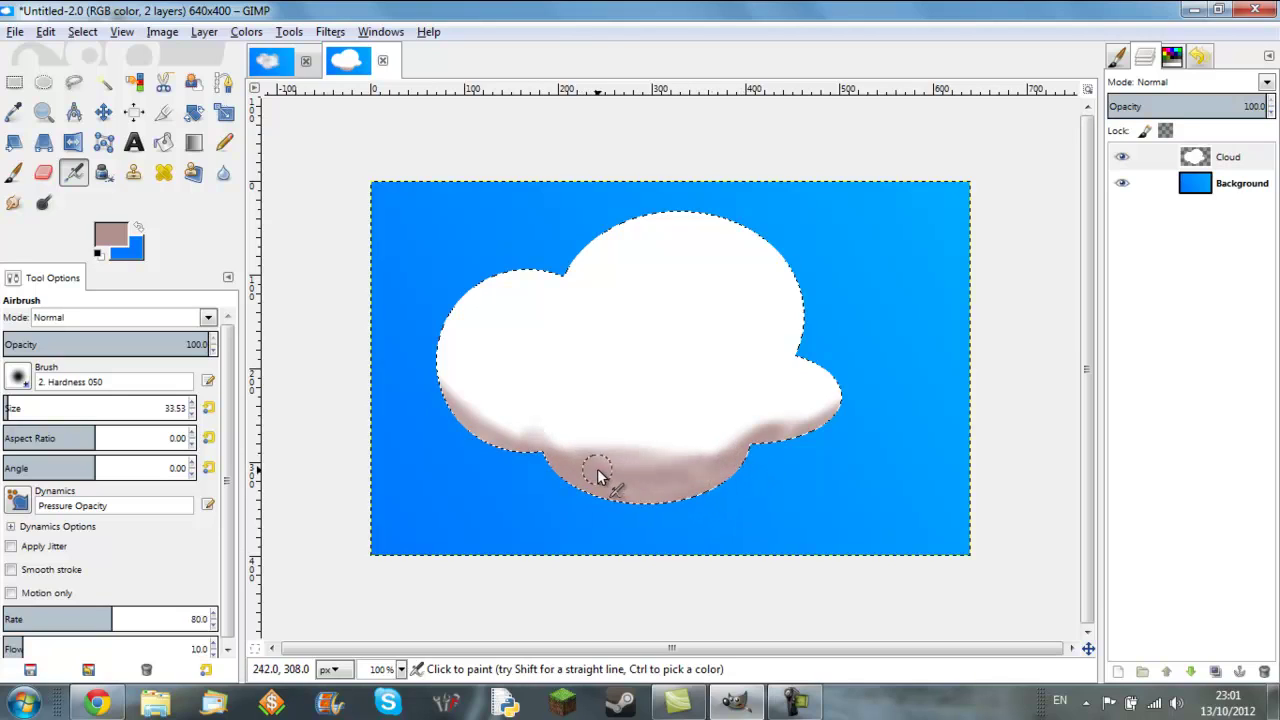
pyautogui.moveTo(571, 349)
pyautogui.mouseDown()
pyautogui.moveTo(615, 317)
pyautogui.moveTo(581, 345)
pyautogui.moveTo(552, 328)
pyautogui.moveTo(594, 299)
pyautogui.moveTo(548, 301)
pyautogui.moveTo(565, 333)
pyautogui.moveTo(599, 332)
pyautogui.moveTo(582, 295)
pyautogui.moveTo(560, 320)
pyautogui.mouseUp()
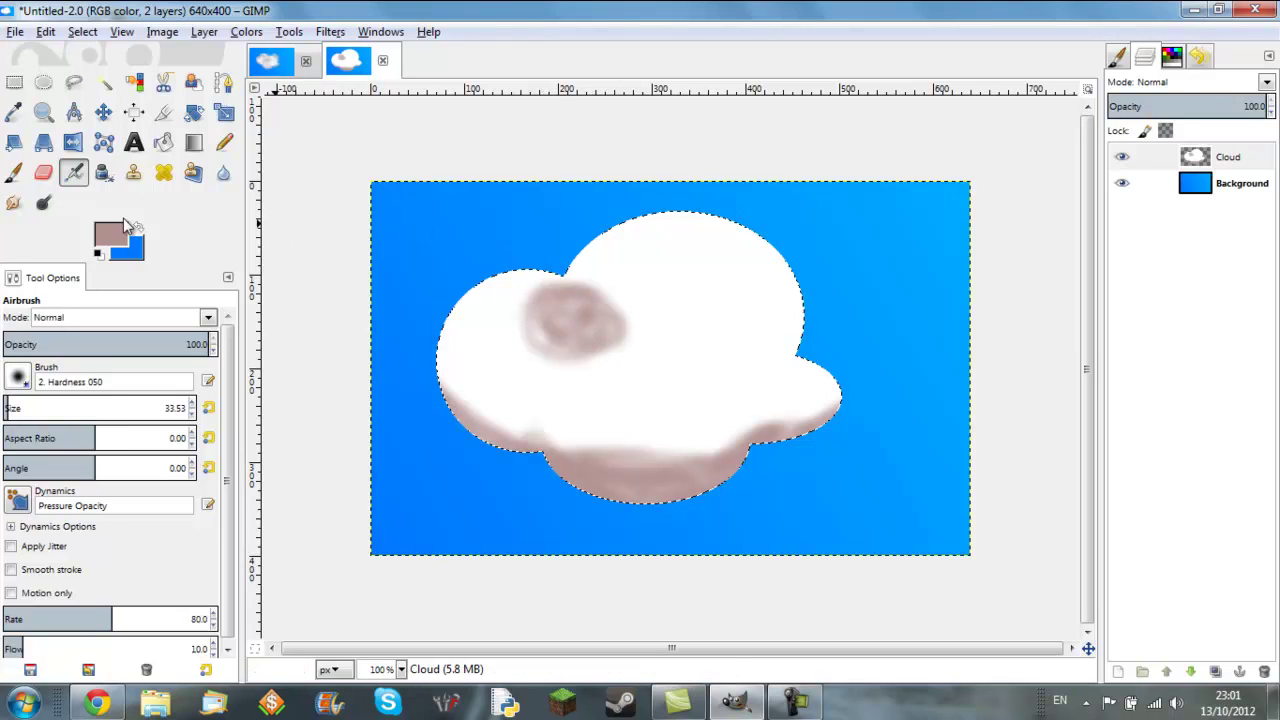
pyautogui.click(14, 82)
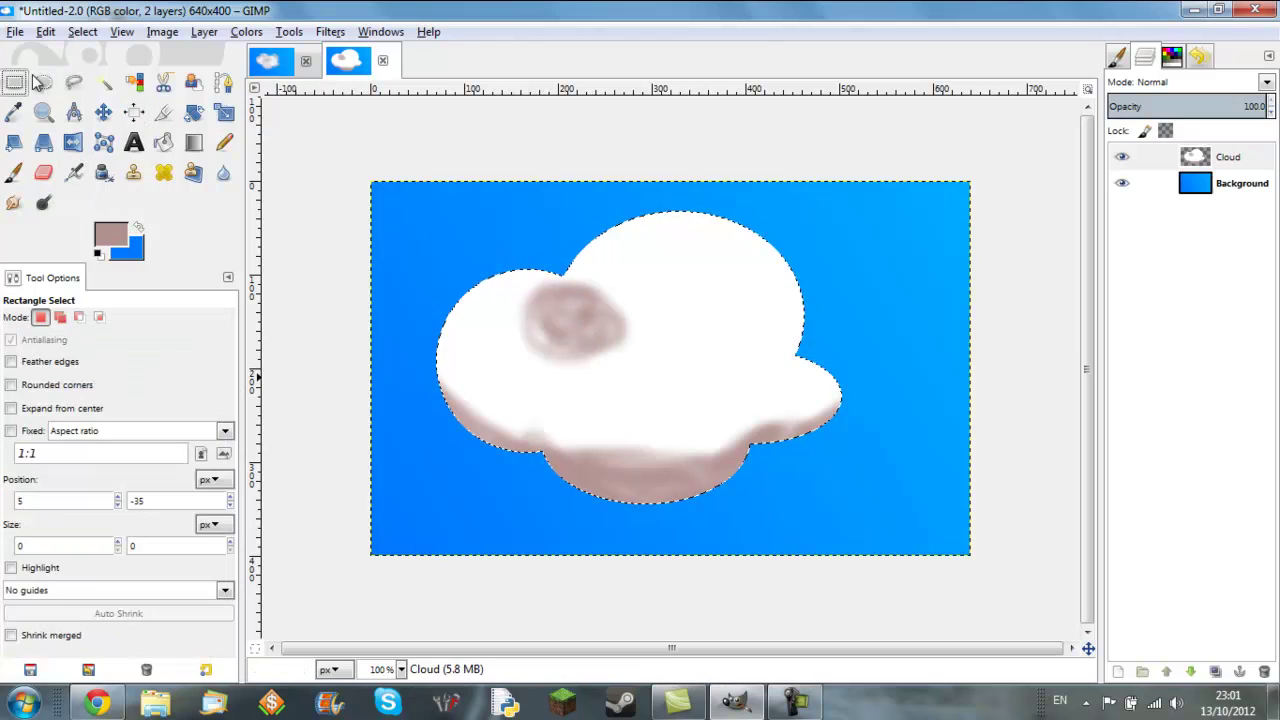
# Step: Deselect the cloud and smudge its top and right edges, enlarging the brush for broad strokes
pyautogui.click(424, 222)
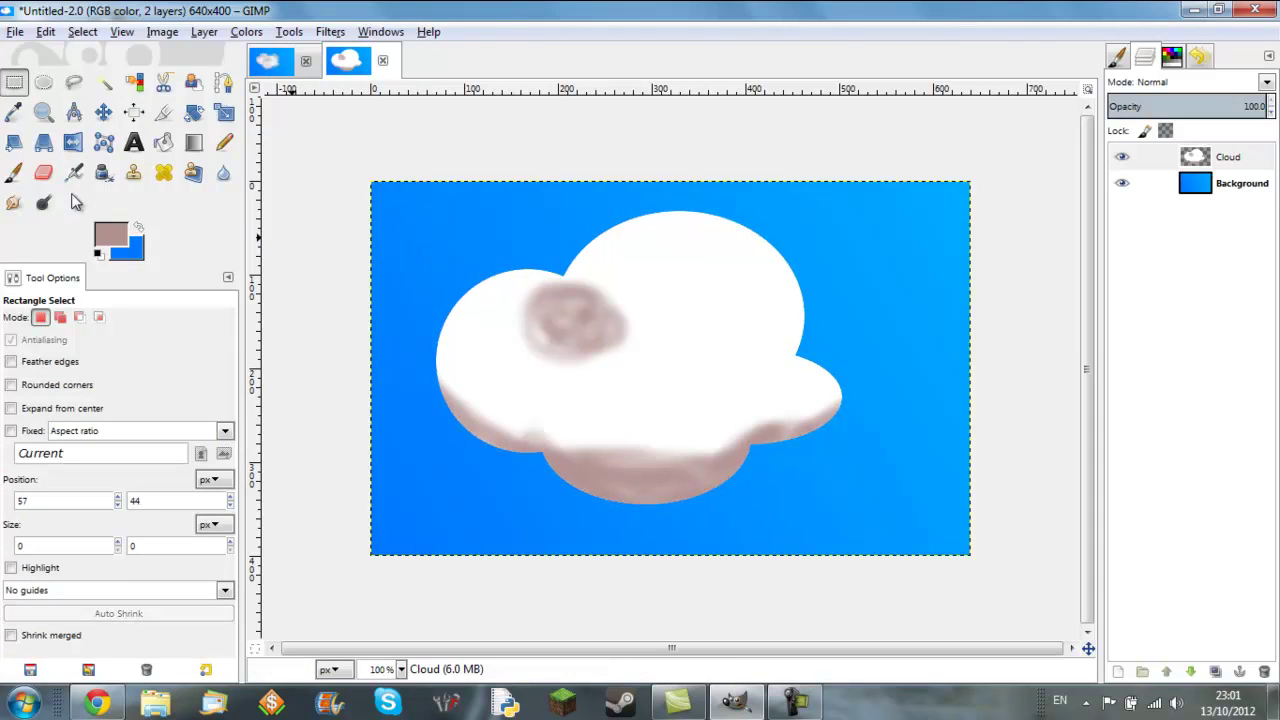
pyautogui.click(13, 201)
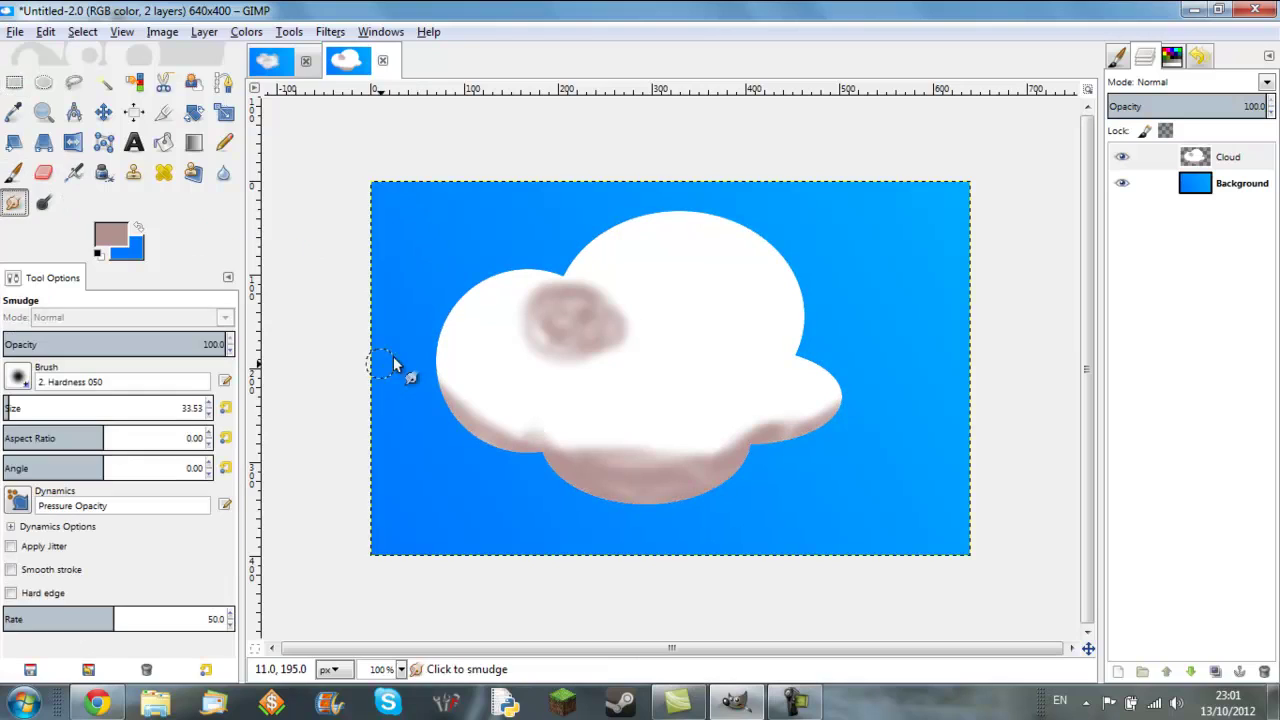
pyautogui.moveTo(484, 330)
pyautogui.mouseDown()
pyautogui.moveTo(566, 272)
pyautogui.moveTo(714, 288)
pyautogui.moveTo(620, 273)
pyautogui.moveTo(609, 229)
pyautogui.moveTo(567, 250)
pyautogui.moveTo(695, 215)
pyautogui.moveTo(769, 243)
pyautogui.moveTo(806, 289)
pyautogui.moveTo(799, 281)
pyautogui.moveTo(813, 333)
pyautogui.moveTo(807, 313)
pyautogui.moveTo(804, 357)
pyautogui.moveTo(838, 379)
pyautogui.moveTo(830, 413)
pyautogui.moveTo(755, 439)
pyautogui.moveTo(708, 486)
pyautogui.moveTo(803, 427)
pyautogui.moveTo(694, 495)
pyautogui.moveTo(585, 496)
pyautogui.moveTo(543, 452)
pyautogui.moveTo(567, 490)
pyautogui.moveTo(632, 492)
pyautogui.moveTo(485, 429)
pyautogui.mouseUp()
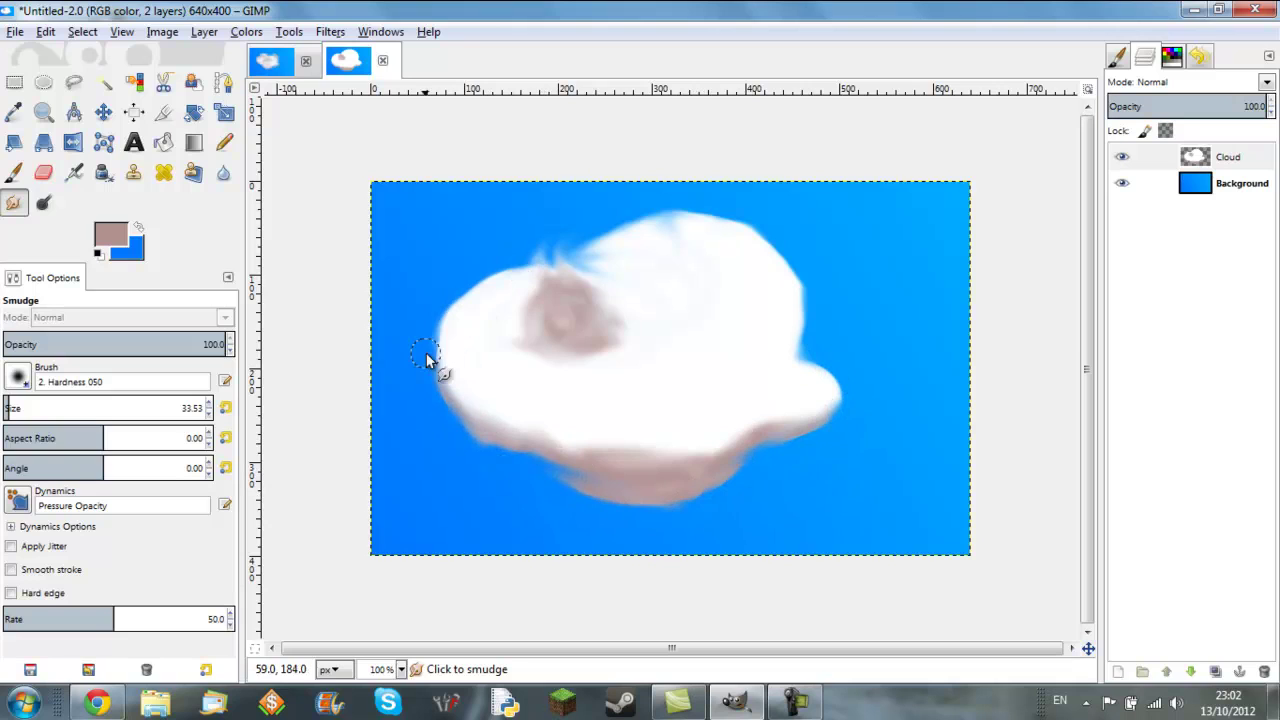
pyautogui.moveTo(426, 352)
pyautogui.mouseDown()
pyautogui.moveTo(664, 314)
pyautogui.moveTo(619, 394)
pyautogui.moveTo(599, 329)
pyautogui.moveTo(846, 348)
pyautogui.moveTo(593, 329)
pyautogui.moveTo(747, 421)
pyautogui.moveTo(508, 429)
pyautogui.moveTo(657, 290)
pyautogui.mouseUp()
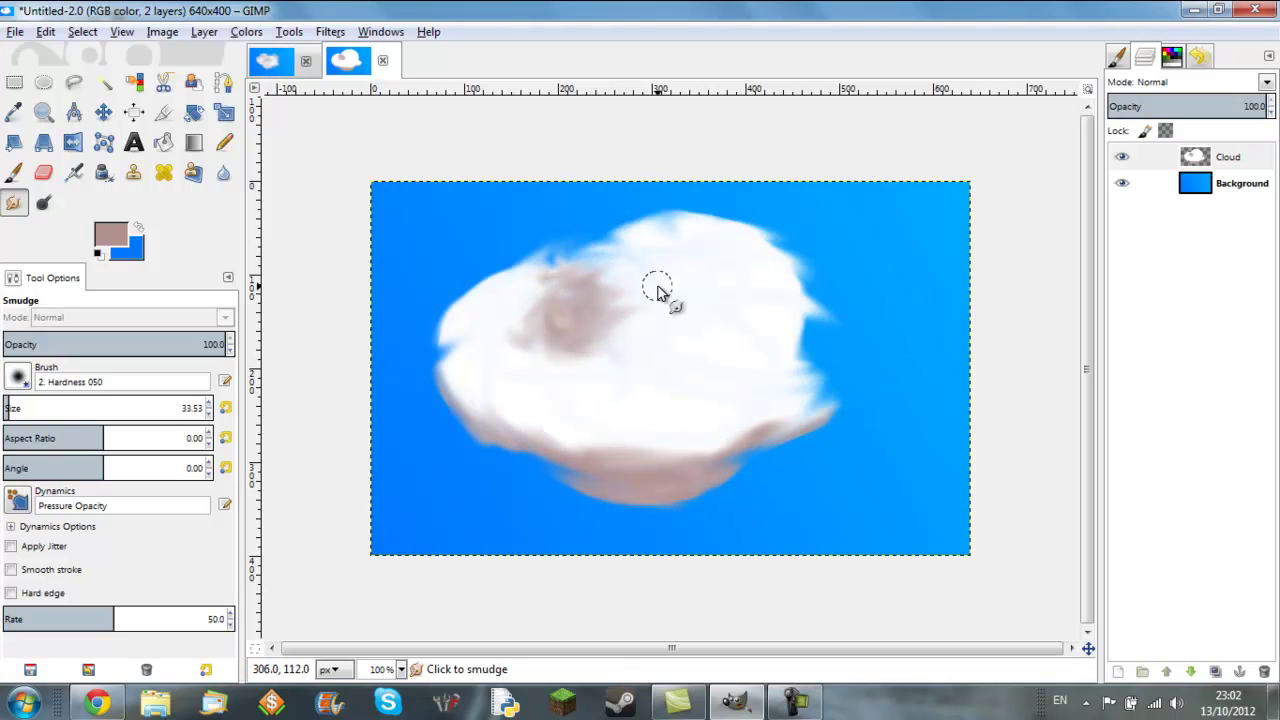
pyautogui.click(25, 408)
pyautogui.moveTo(486, 331)
pyautogui.mouseDown()
pyautogui.moveTo(498, 402)
pyautogui.moveTo(635, 487)
pyautogui.moveTo(509, 400)
pyautogui.moveTo(639, 405)
pyautogui.mouseUp()
# Step: With the smudge brush reduced to 47.47, pull the right edge and upper left into wisps
pyautogui.click(12, 408)
pyautogui.moveTo(471, 363)
pyautogui.mouseDown()
pyautogui.moveTo(601, 301)
pyautogui.moveTo(634, 481)
pyautogui.moveTo(352, 378)
pyautogui.moveTo(490, 284)
pyautogui.moveTo(522, 332)
pyautogui.moveTo(439, 387)
pyautogui.moveTo(635, 246)
pyautogui.moveTo(753, 334)
pyautogui.moveTo(791, 243)
pyautogui.moveTo(839, 380)
pyautogui.moveTo(650, 515)
pyautogui.moveTo(537, 355)
pyautogui.moveTo(579, 310)
pyautogui.moveTo(715, 349)
pyautogui.moveTo(784, 391)
pyautogui.moveTo(610, 397)
pyautogui.moveTo(539, 423)
pyautogui.moveTo(525, 469)
pyautogui.moveTo(571, 406)
pyautogui.moveTo(757, 327)
pyautogui.moveTo(480, 377)
pyautogui.moveTo(442, 319)
pyautogui.moveTo(616, 253)
pyautogui.moveTo(792, 340)
pyautogui.moveTo(681, 396)
pyautogui.moveTo(640, 400)
pyautogui.moveTo(659, 441)
pyautogui.moveTo(563, 476)
pyautogui.moveTo(590, 468)
pyautogui.moveTo(532, 425)
pyautogui.moveTo(646, 470)
pyautogui.mouseUp()
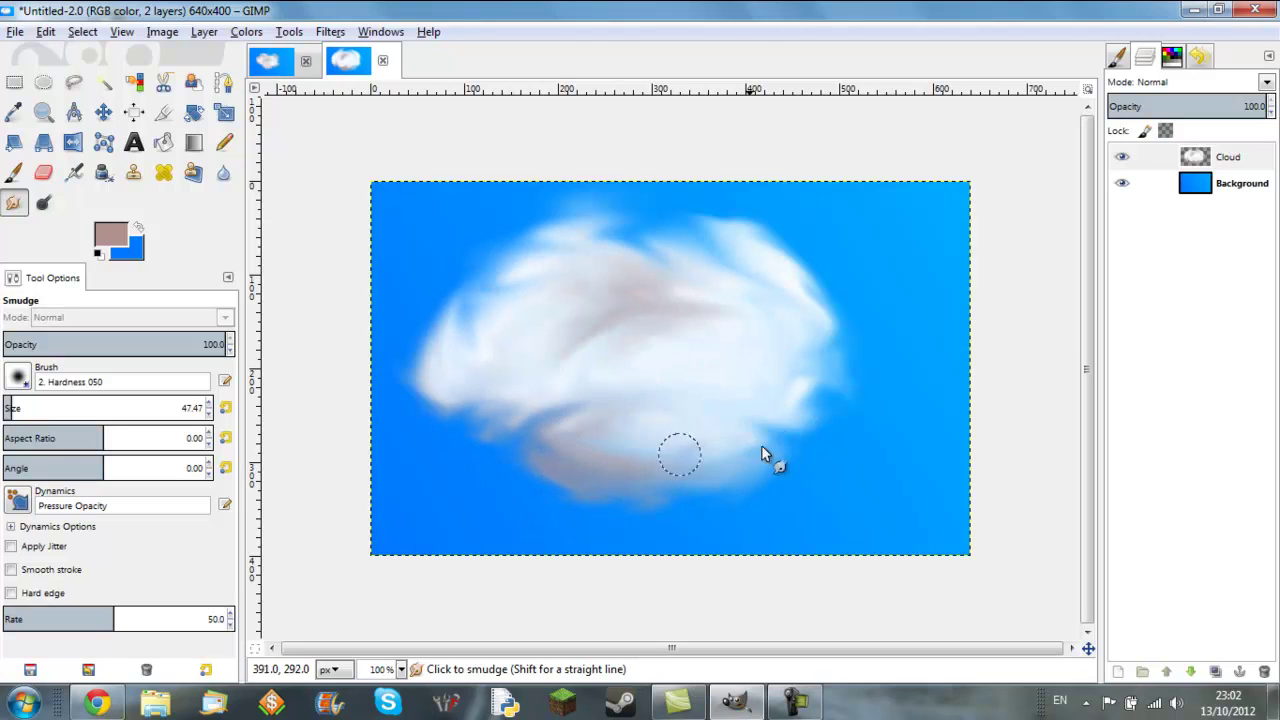
pyautogui.moveTo(762, 448)
pyautogui.mouseDown()
pyautogui.moveTo(748, 384)
pyautogui.moveTo(556, 343)
pyautogui.moveTo(547, 410)
pyautogui.moveTo(566, 356)
pyautogui.moveTo(683, 447)
pyautogui.moveTo(851, 372)
pyautogui.mouseUp()
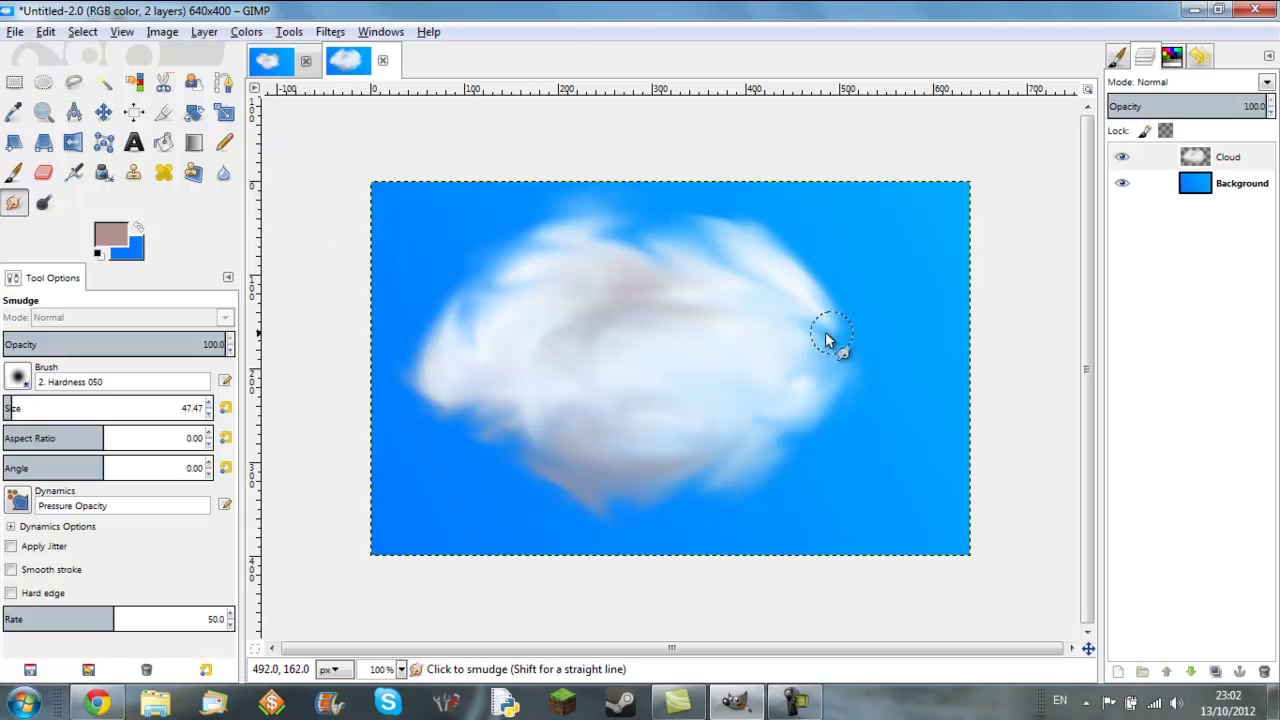
pyautogui.moveTo(825, 333)
pyautogui.mouseDown()
pyautogui.moveTo(829, 368)
pyautogui.moveTo(748, 261)
pyautogui.moveTo(844, 397)
pyautogui.mouseUp()
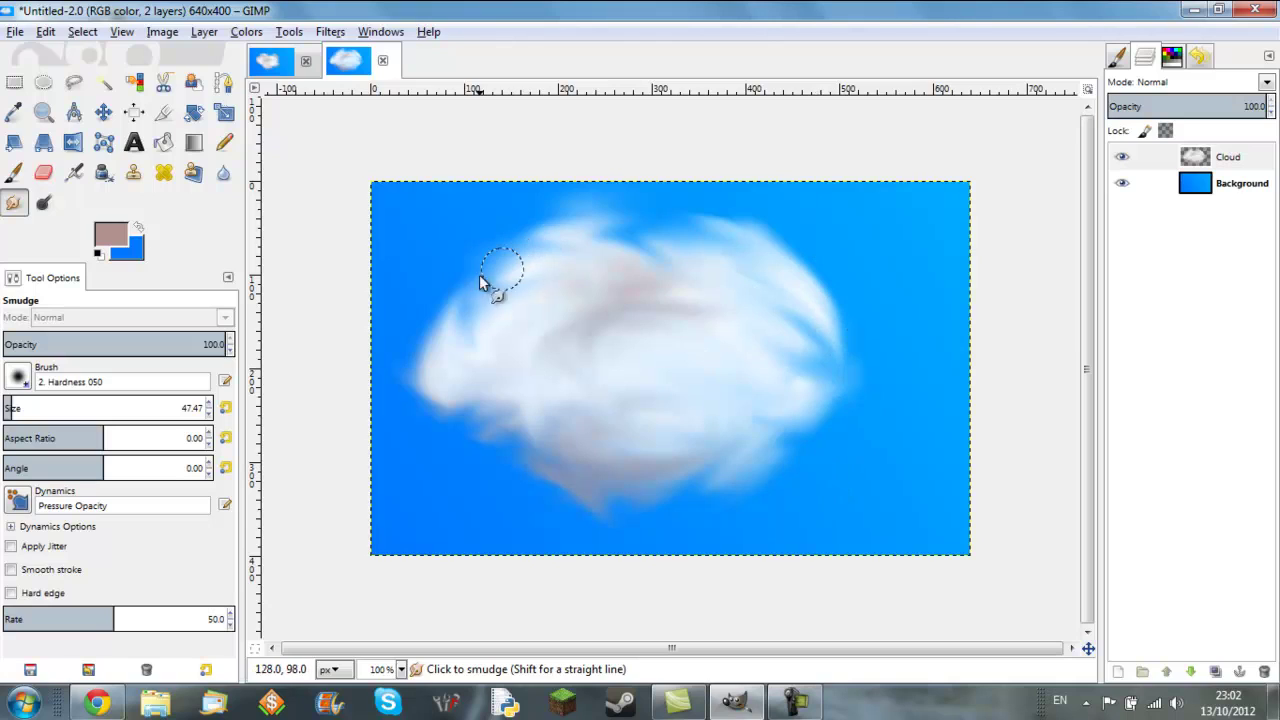
pyautogui.moveTo(479, 276); pyautogui.dragTo(566, 286)
pyautogui.moveTo(652, 243)
pyautogui.mouseDown()
pyautogui.moveTo(535, 240)
pyautogui.moveTo(584, 190)
pyautogui.moveTo(656, 240)
pyautogui.moveTo(451, 277)
pyautogui.moveTo(573, 273)
pyautogui.moveTo(437, 320)
pyautogui.moveTo(558, 266)
pyautogui.moveTo(410, 357)
pyautogui.moveTo(467, 417)
pyautogui.moveTo(513, 424)
pyautogui.moveTo(458, 420)
pyautogui.moveTo(547, 436)
pyautogui.moveTo(457, 383)
pyautogui.moveTo(613, 473)
pyautogui.moveTo(476, 431)
pyautogui.mouseUp()
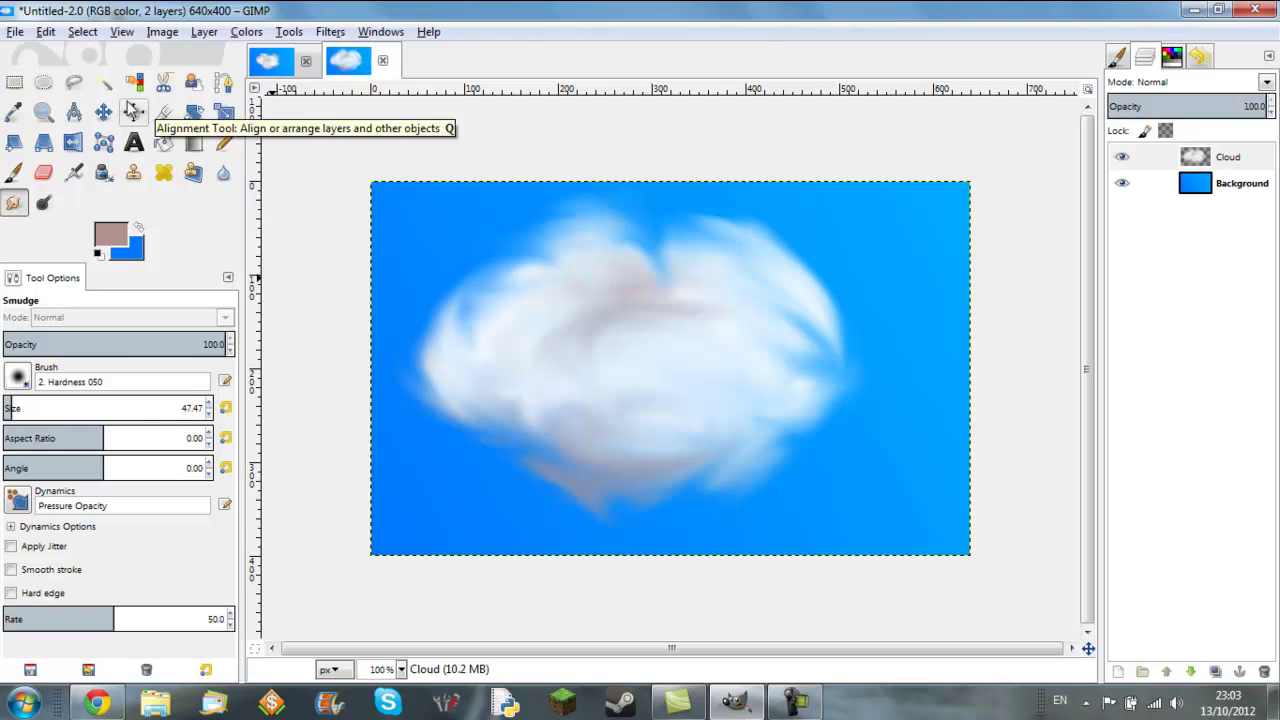
pyautogui.click(14, 82)
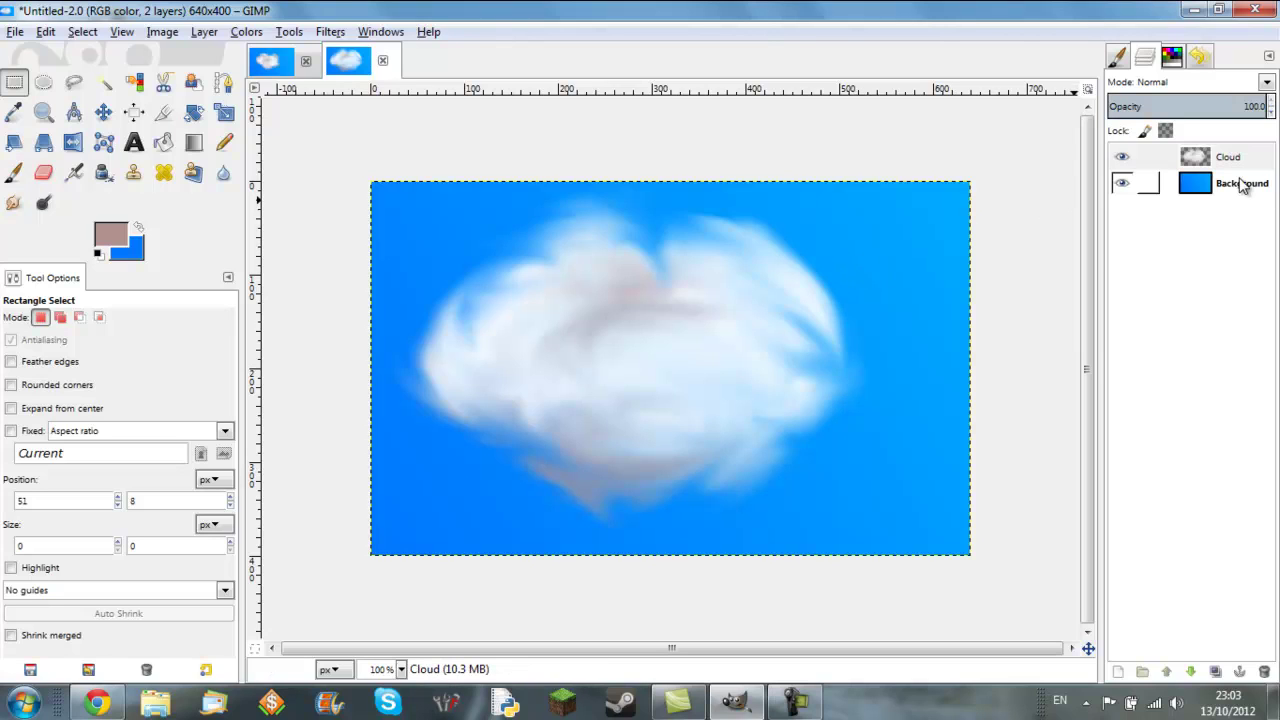
pyautogui.click(1122, 183)
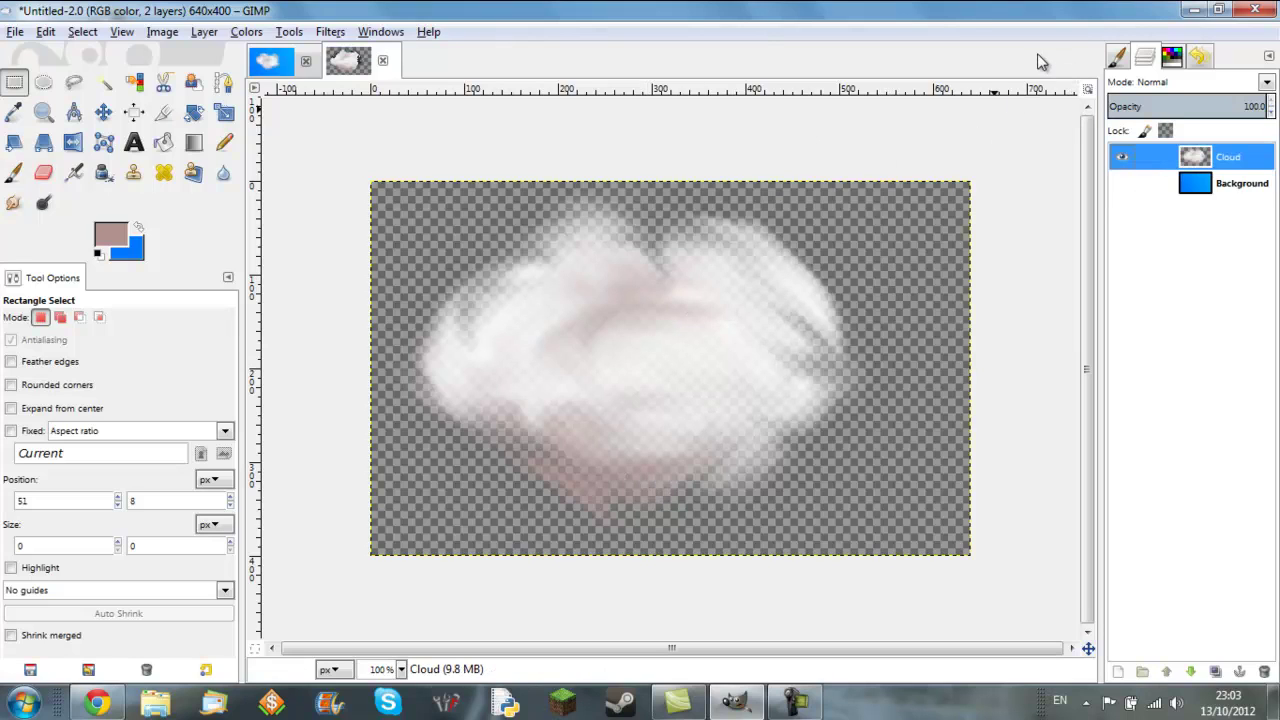
pyautogui.click(1122, 183)
pyautogui.click(1122, 157)
pyautogui.doubleClick(1122, 157)
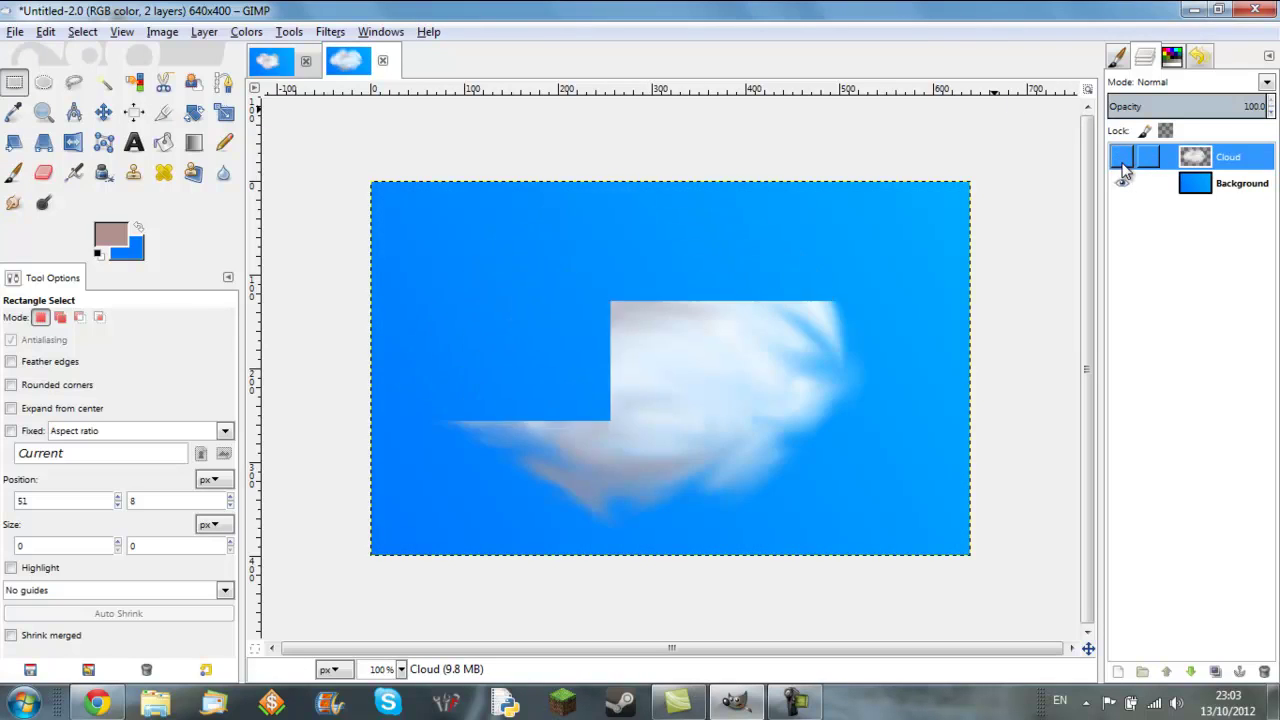
pyautogui.click(1122, 157)
pyautogui.click(1122, 160)
pyautogui.click(1122, 160)
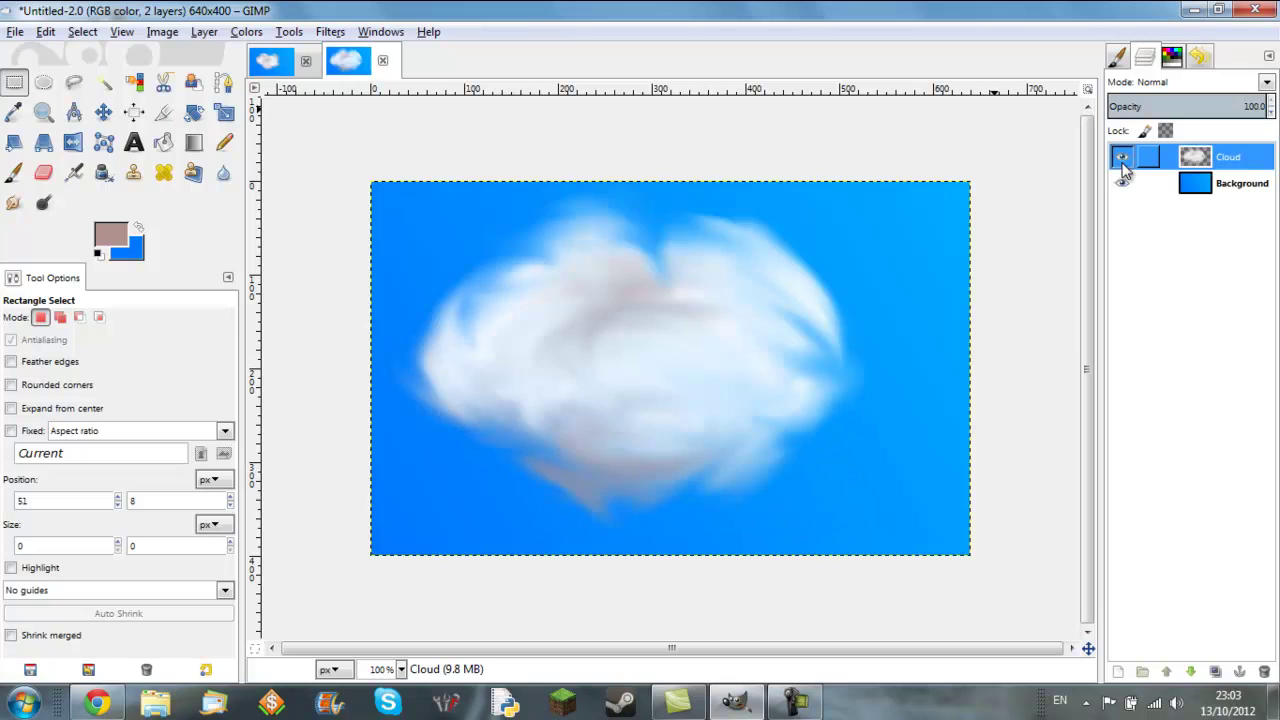
pyautogui.click(1122, 160)
pyautogui.click(1122, 160)
pyautogui.click(1122, 160)
pyautogui.click(1122, 160)
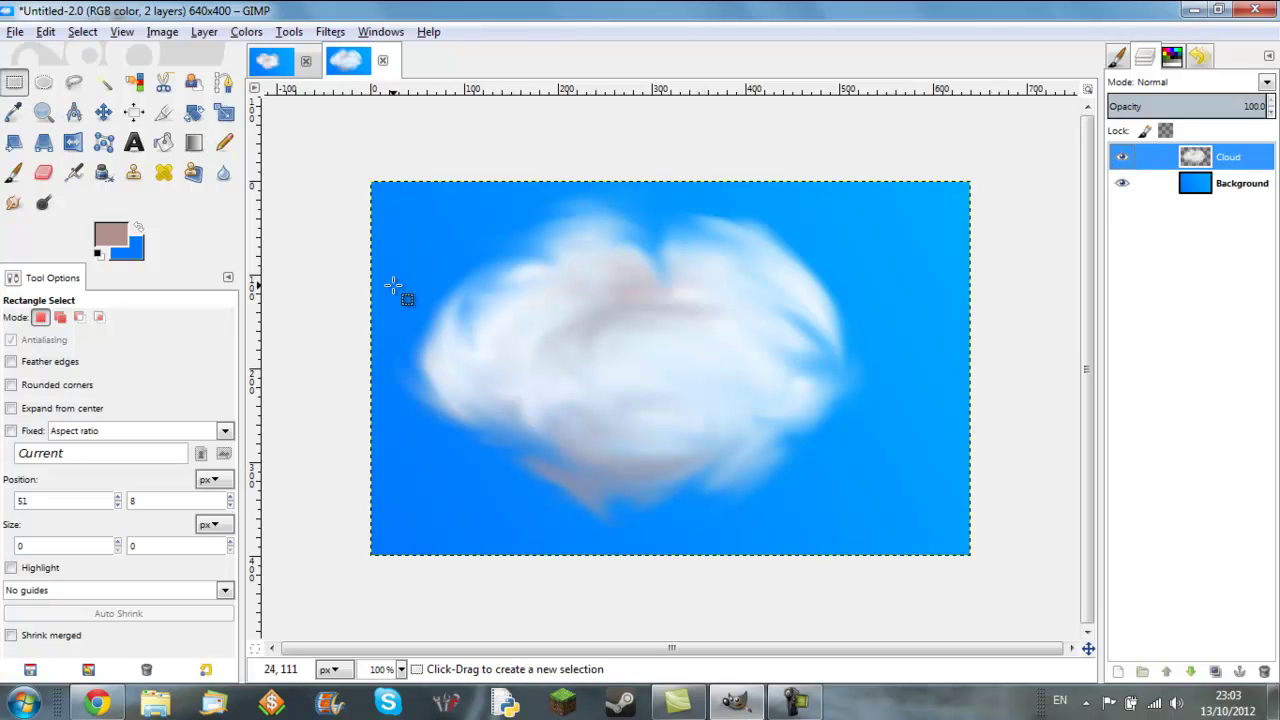
# Step: Scale the Cloud layer down to 513x328 near the sky's upper left
pyautogui.click(43, 142)
pyautogui.click(224, 112)
pyautogui.click(774, 444)
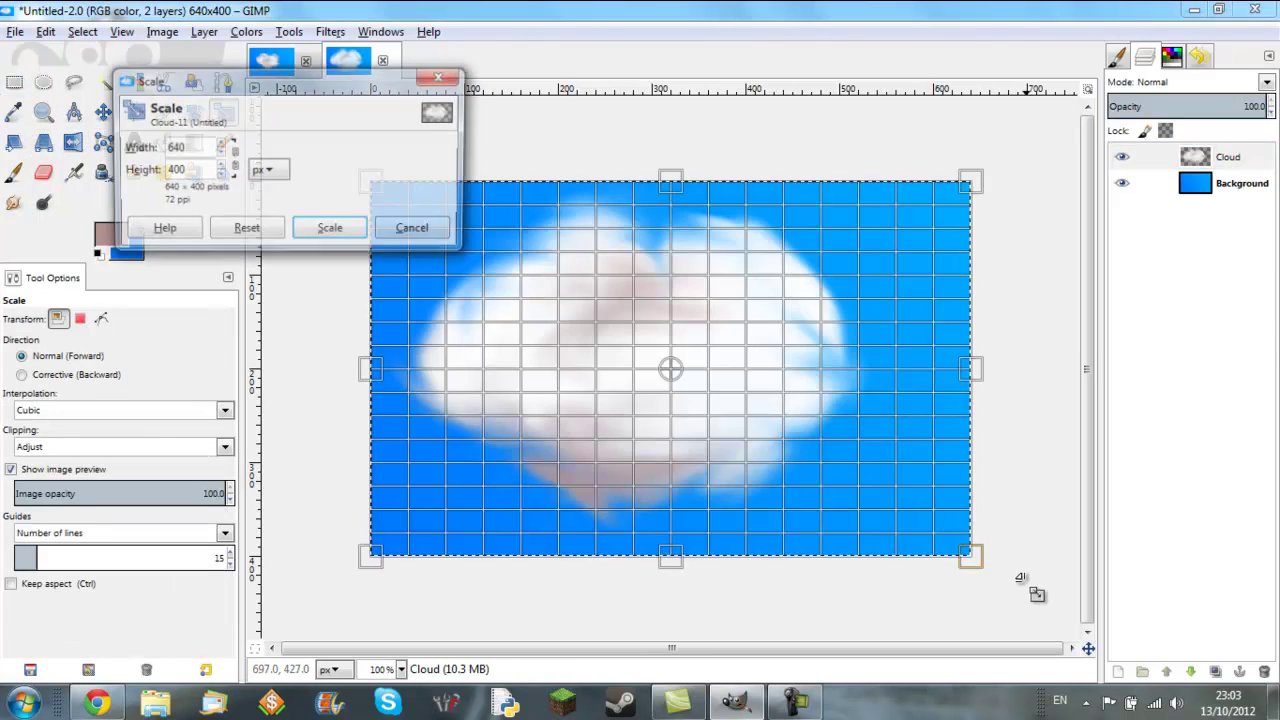
pyautogui.moveTo(940, 542); pyautogui.dragTo(667, 367)
pyautogui.click(330, 230)
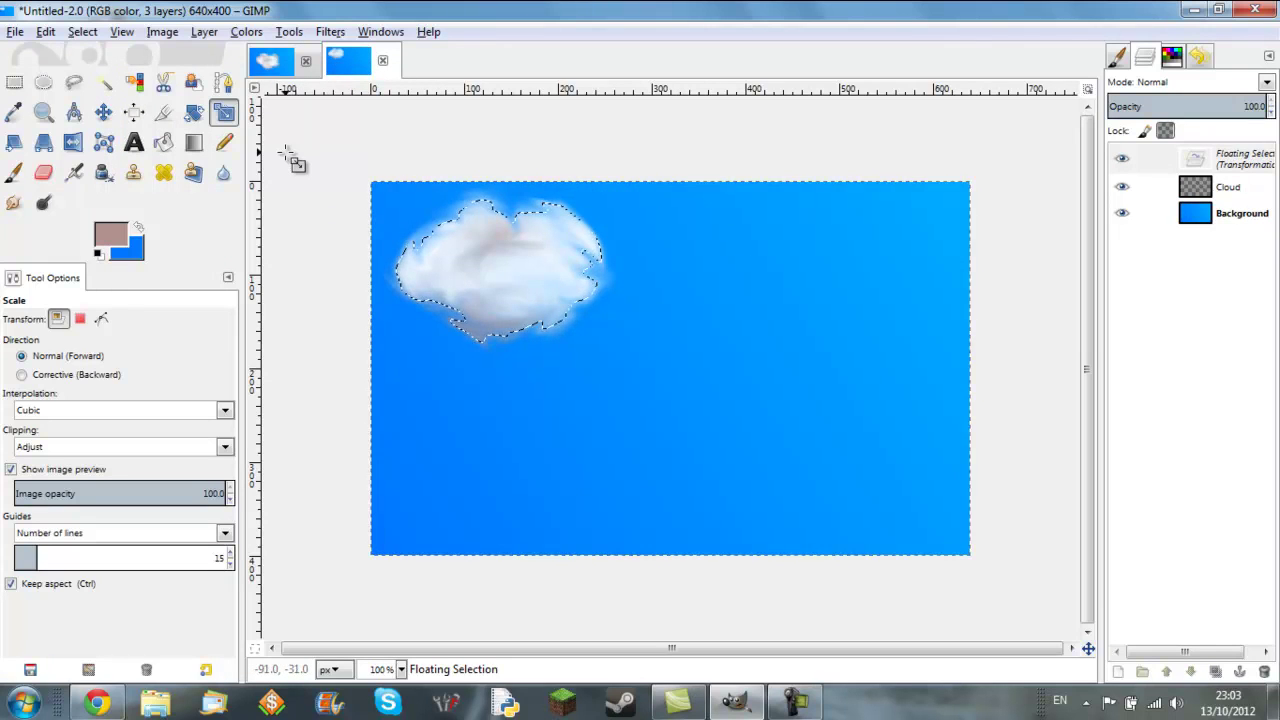
# Step: Anchor the scaled cloud, then copy and paste a duplicate of it
pyautogui.click(14, 82)
pyautogui.click(412, 213)
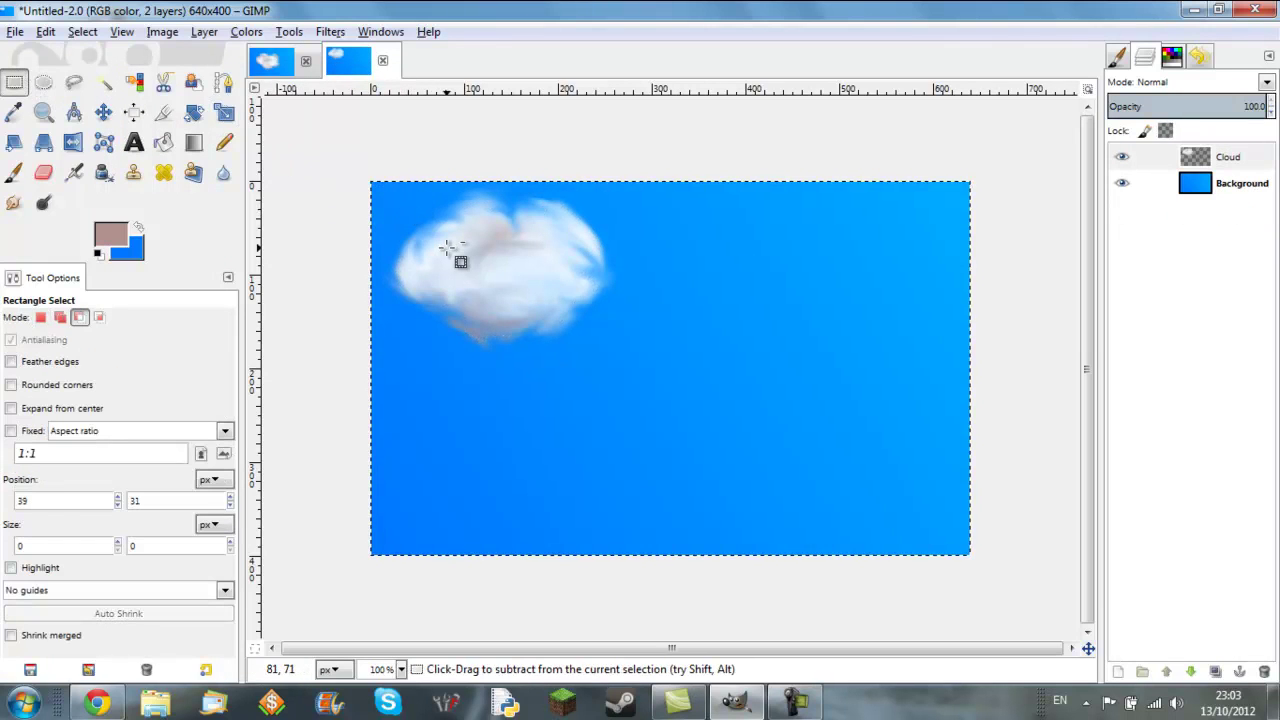
pyautogui.hotkey('ctrl', 'c')
pyautogui.hotkey('ctrl', 'v')
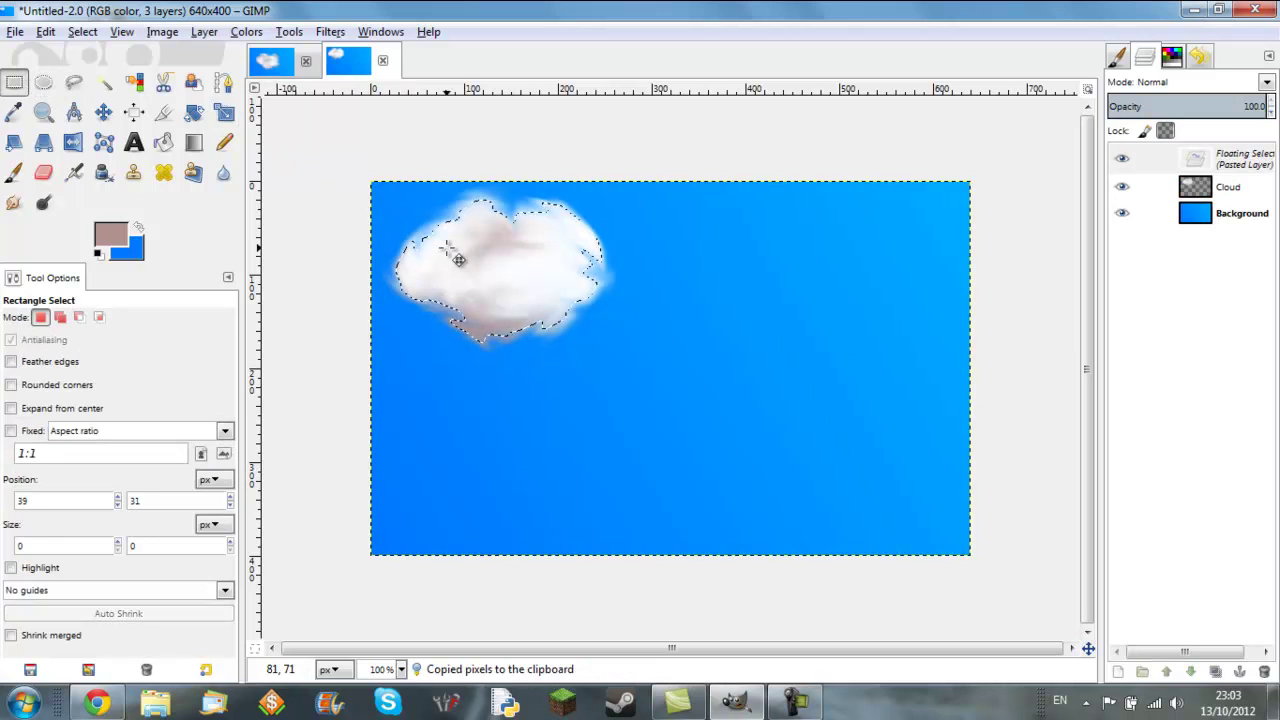
# Step: Move the pasted cloud to the right side of the sky and zoom in to check its edges
pyautogui.click(104, 114)
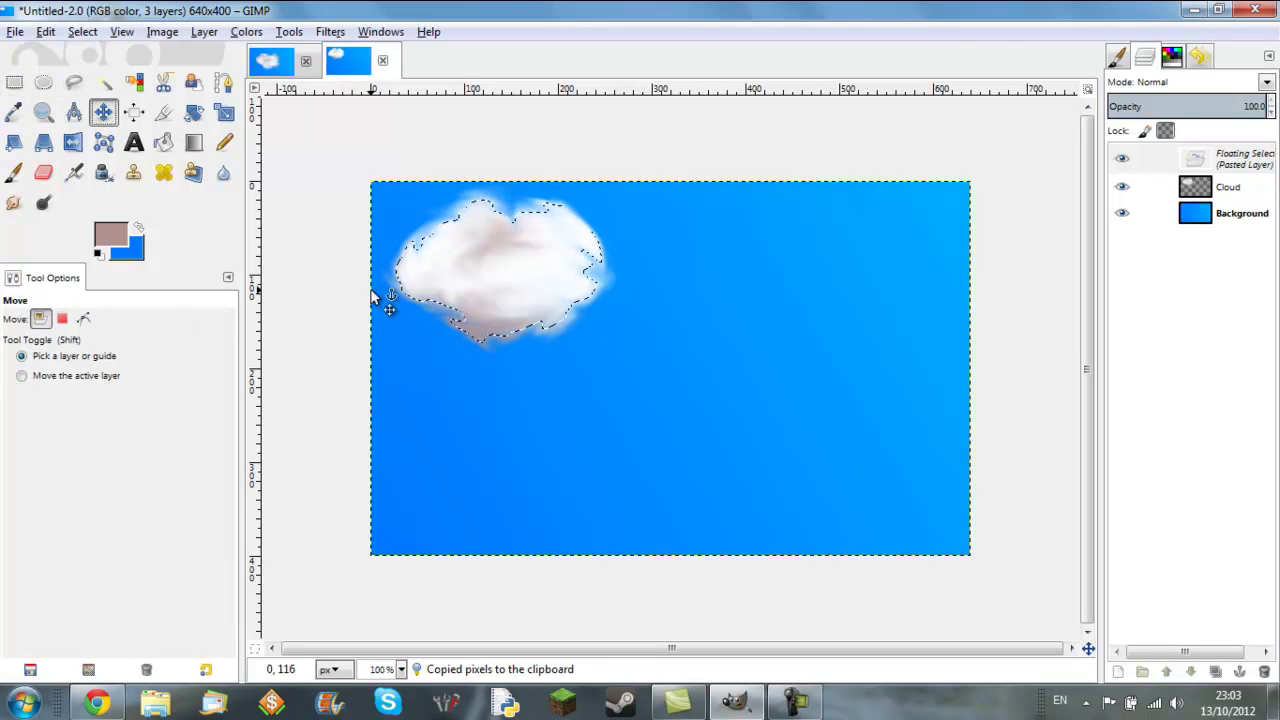
pyautogui.moveTo(492, 281); pyautogui.dragTo(755, 323)
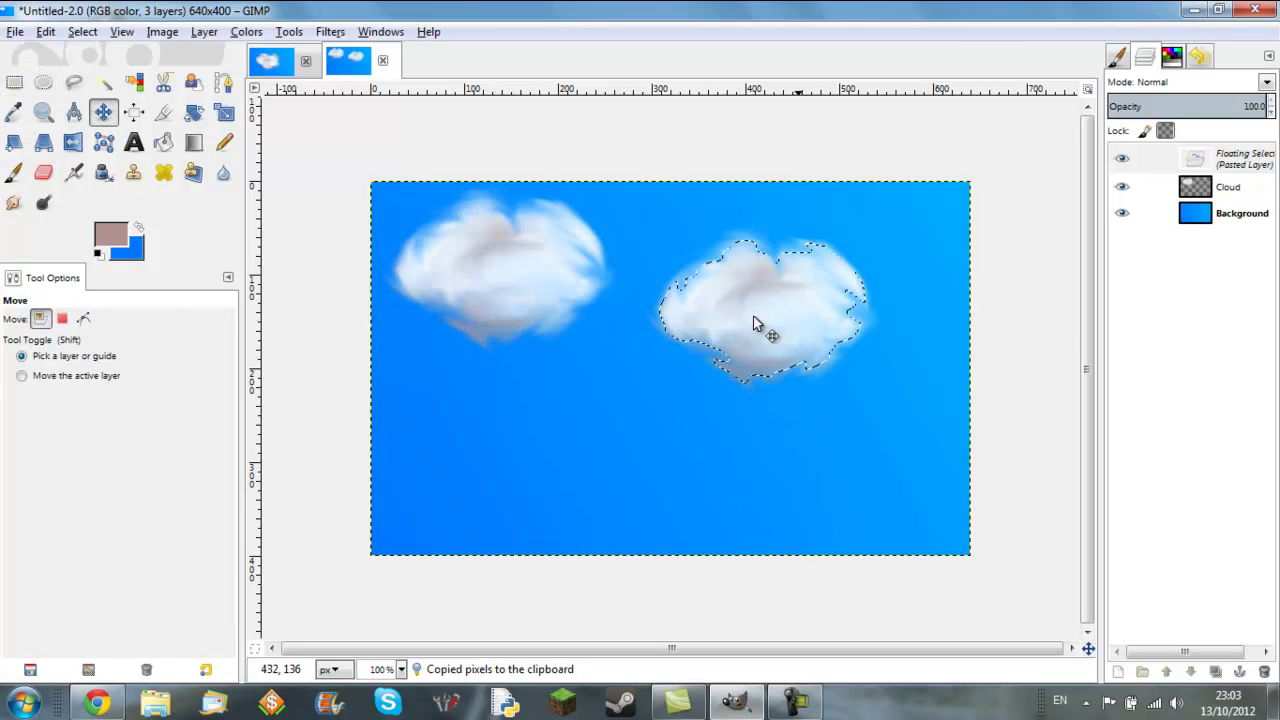
pyautogui.press('4')
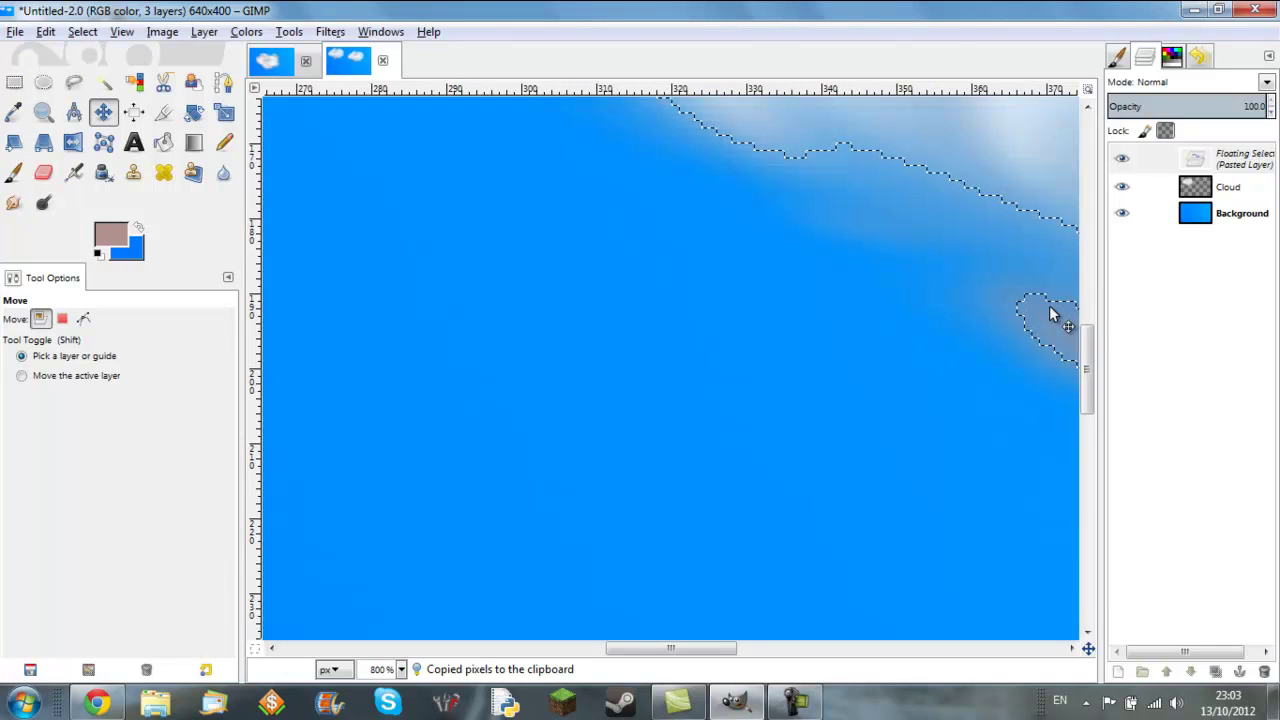
pyautogui.moveTo(658, 649); pyautogui.dragTo(768, 648)
pyautogui.moveTo(1084, 392); pyautogui.dragTo(1072, 316)
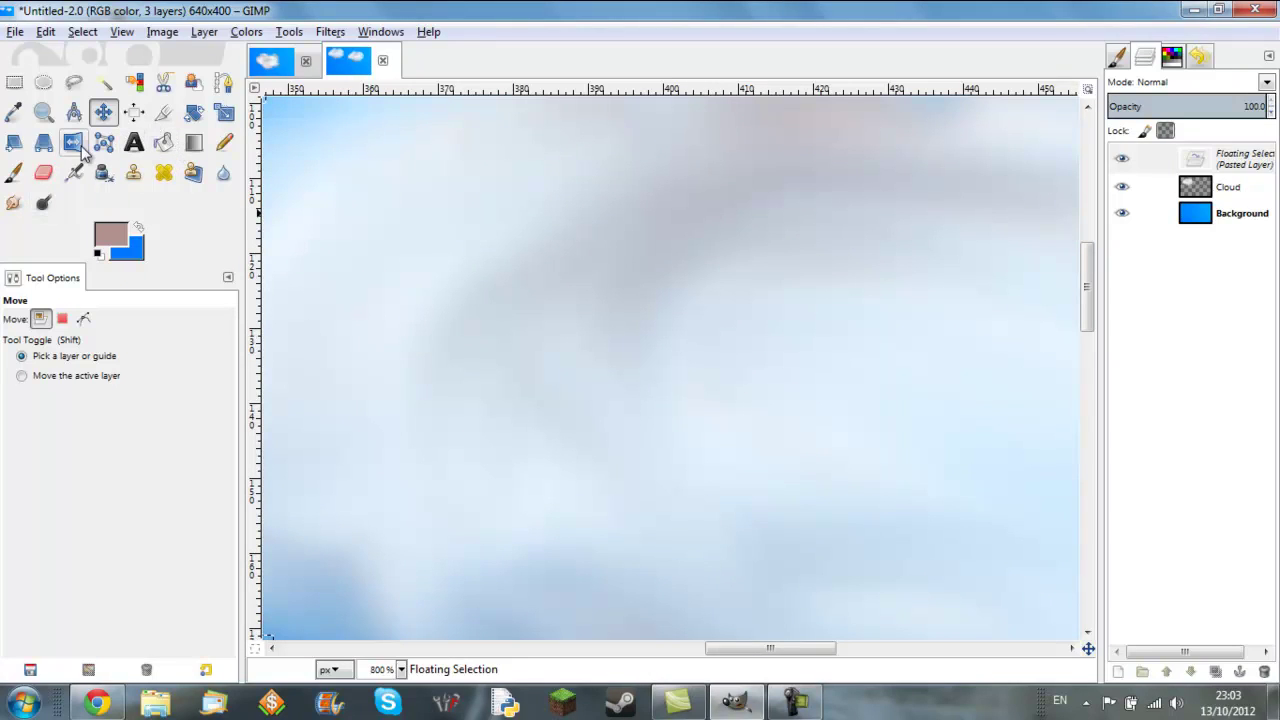
# Step: Zoom back out to view the whole image
pyautogui.click(43, 112)
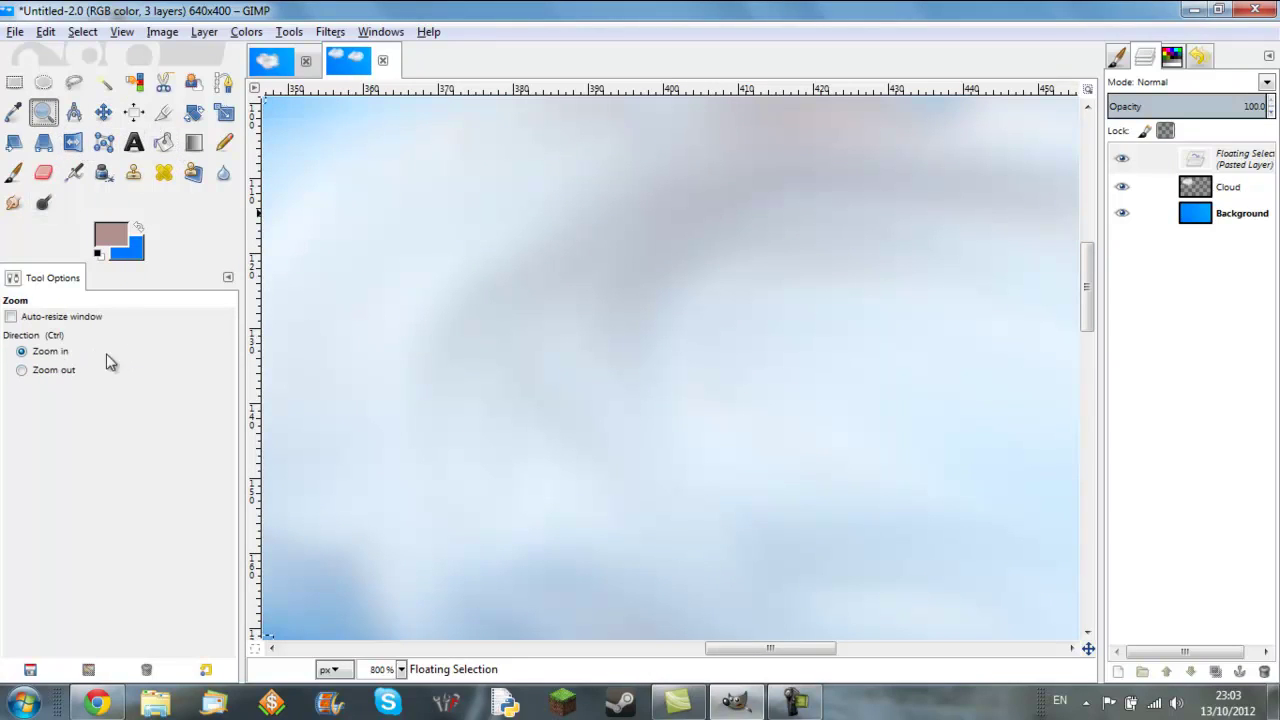
pyautogui.keyDown('ctrl'); pyautogui.click(462, 356); pyautogui.keyUp('ctrl')
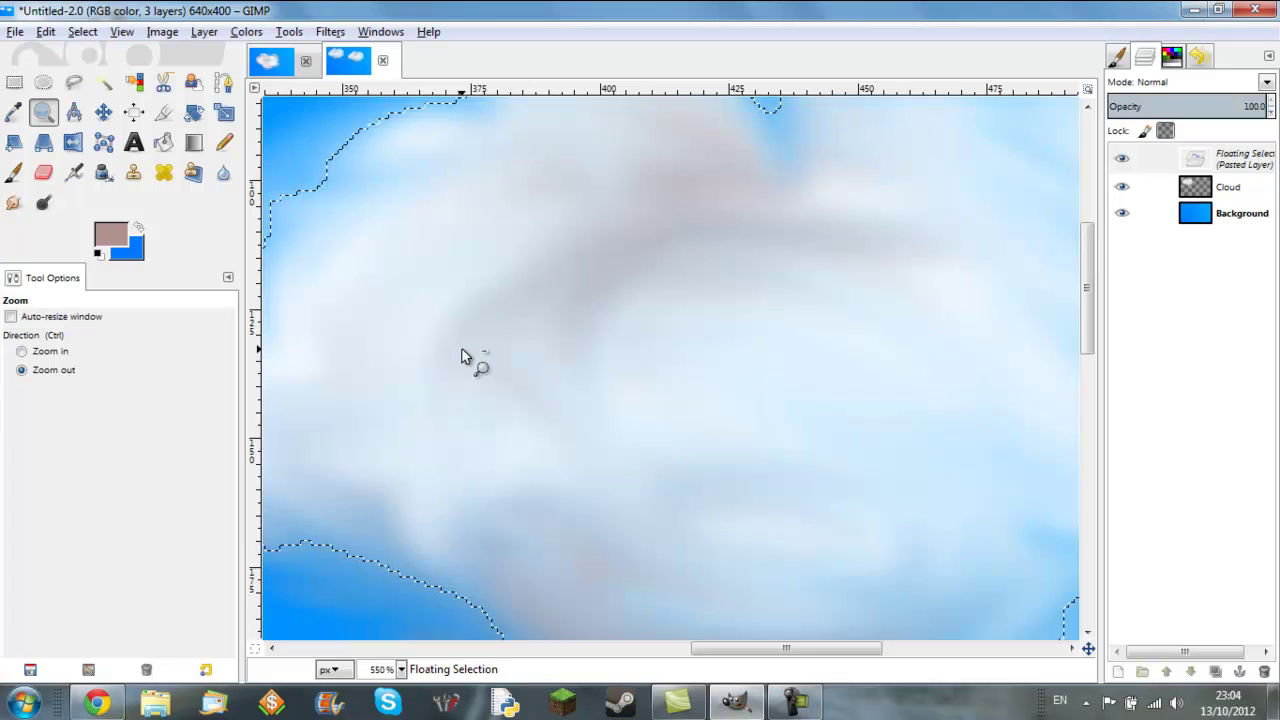
pyautogui.keyDown('ctrl'); pyautogui.click(462, 356); pyautogui.keyUp('ctrl')
pyautogui.keyDown('ctrl'); pyautogui.click(463, 357); pyautogui.keyUp('ctrl')
pyautogui.keyDown('ctrl'); pyautogui.click(463, 357); pyautogui.keyUp('ctrl')
pyautogui.keyDown('ctrl'); pyautogui.click(465, 358); pyautogui.keyUp('ctrl')
pyautogui.keyDown('ctrl'); pyautogui.click(445, 357); pyautogui.keyUp('ctrl')
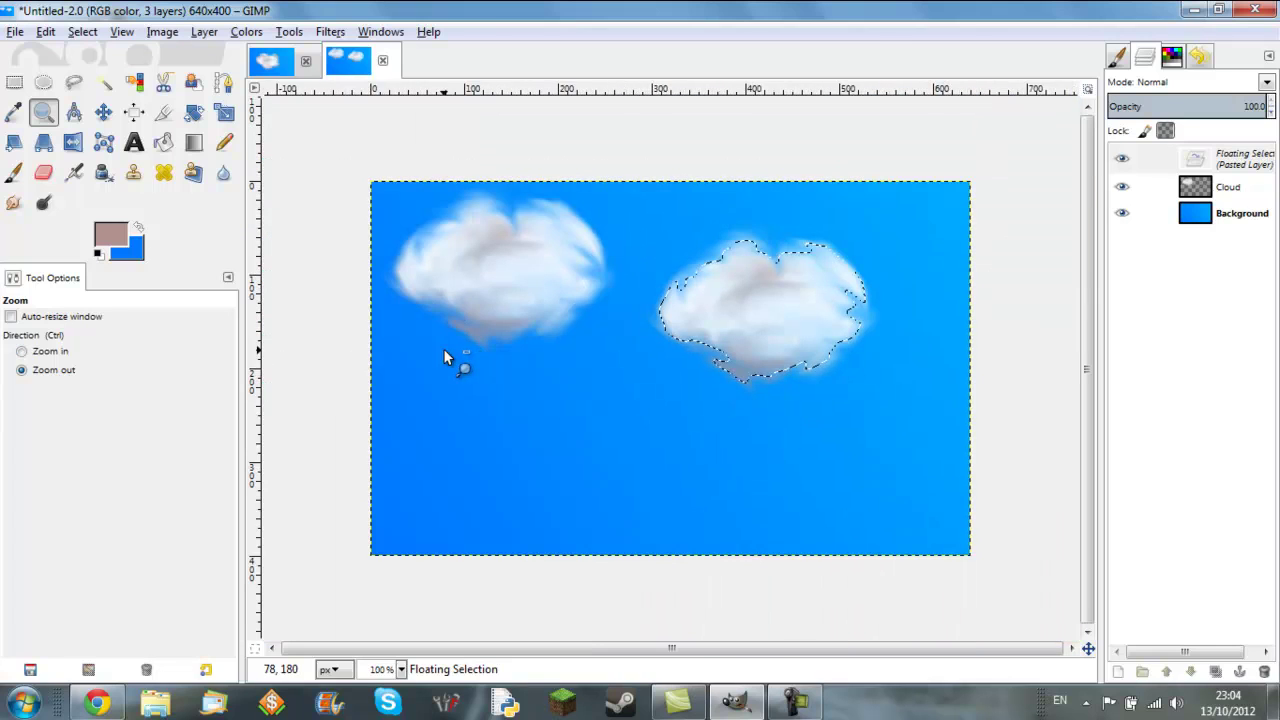
# Step: Mirror the right cloud horizontally and perspective-stretch it into a wider, flatter shape
pyautogui.click(74, 144)
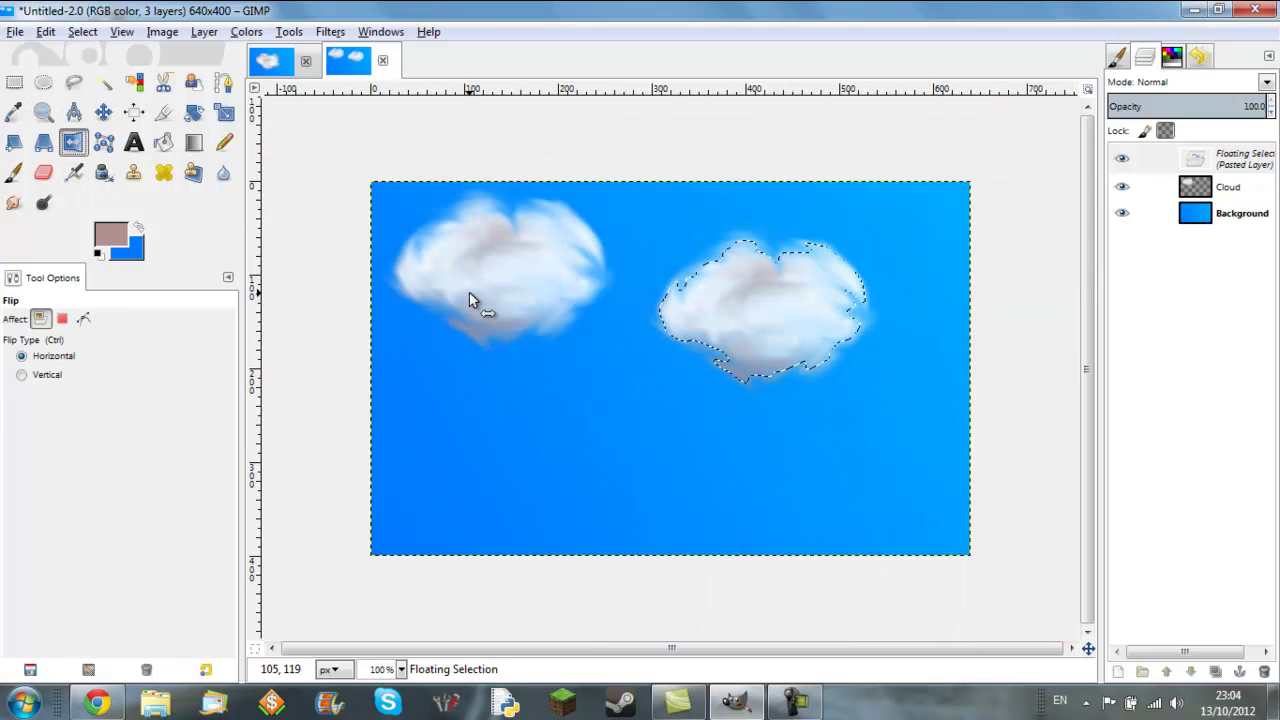
pyautogui.click(766, 343)
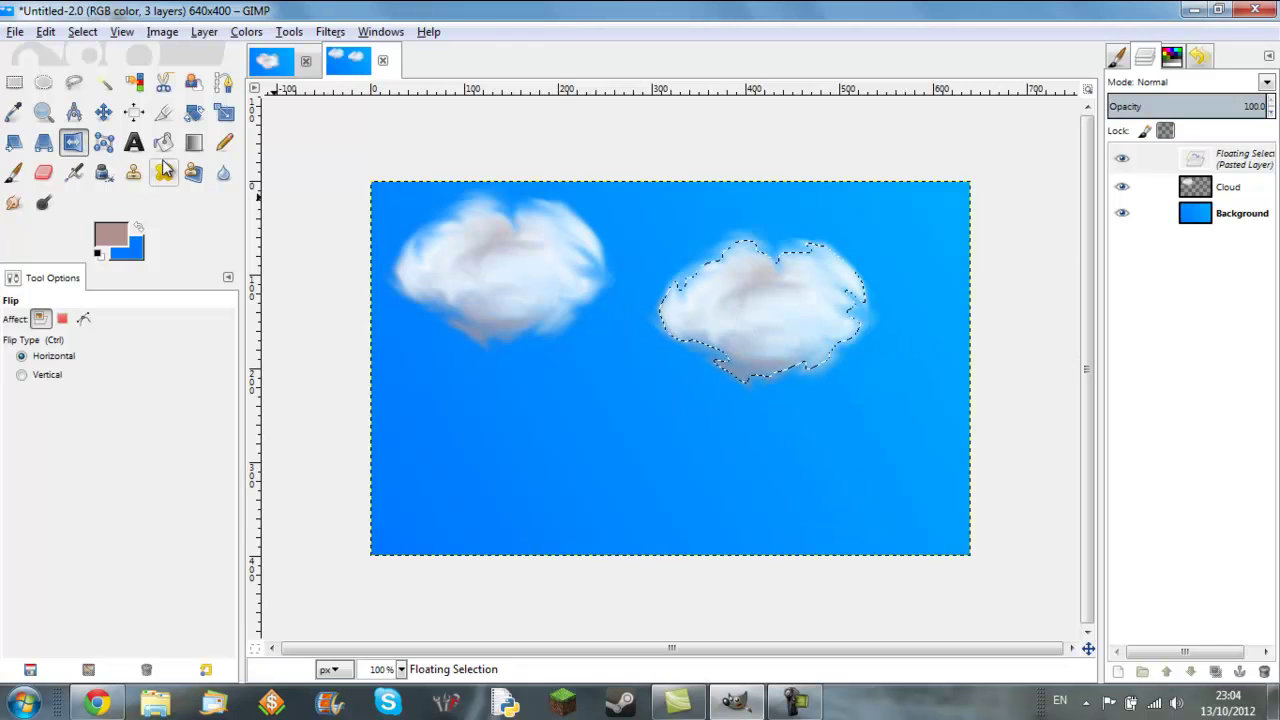
pyautogui.click(43, 142)
pyautogui.click(752, 297)
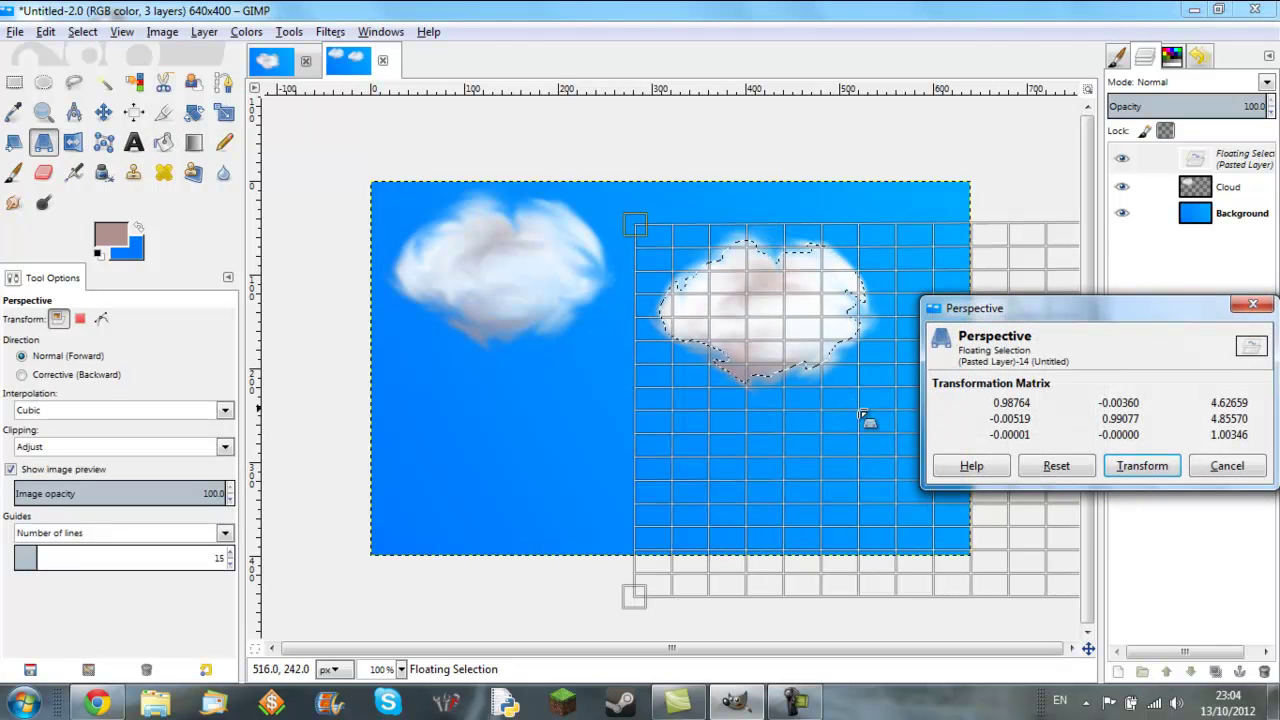
pyautogui.moveTo(637, 596); pyautogui.dragTo(440, 645)
pyautogui.click(1142, 466)
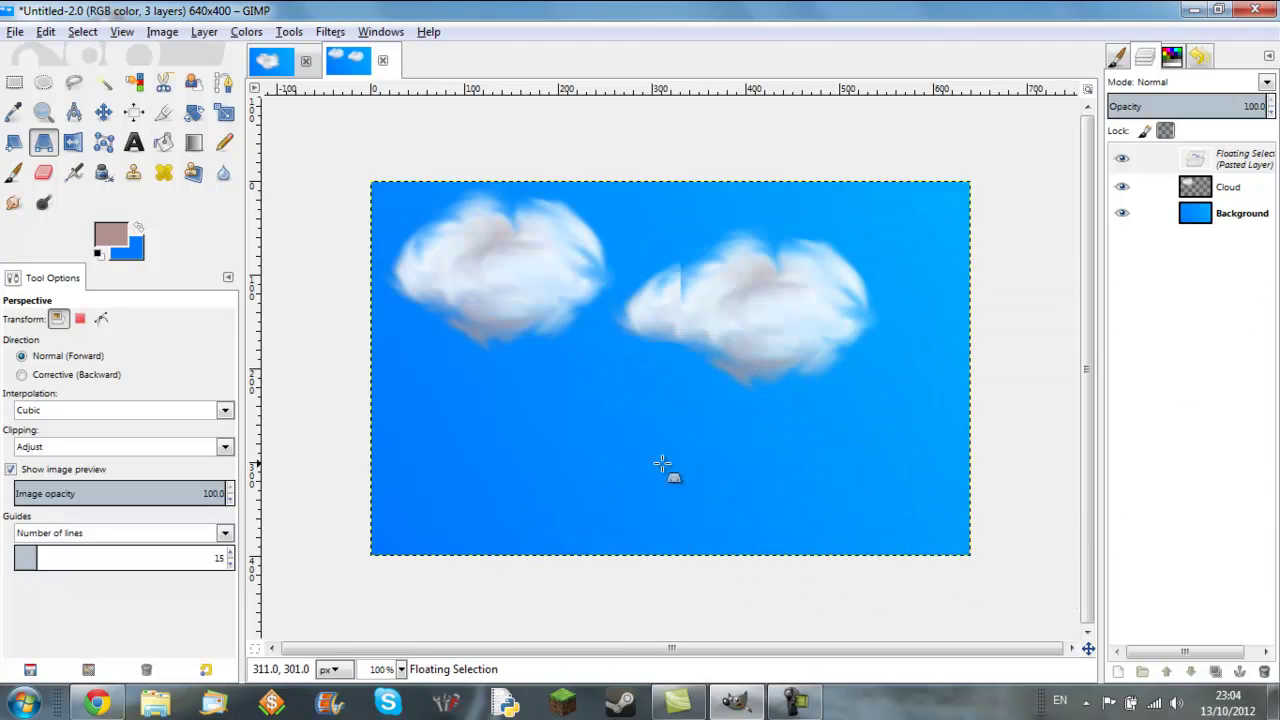
pyautogui.click(14, 85)
# Step: Anchor the reshaped cloud, paste a third copy below the others, and anchor it too
pyautogui.click(628, 298)
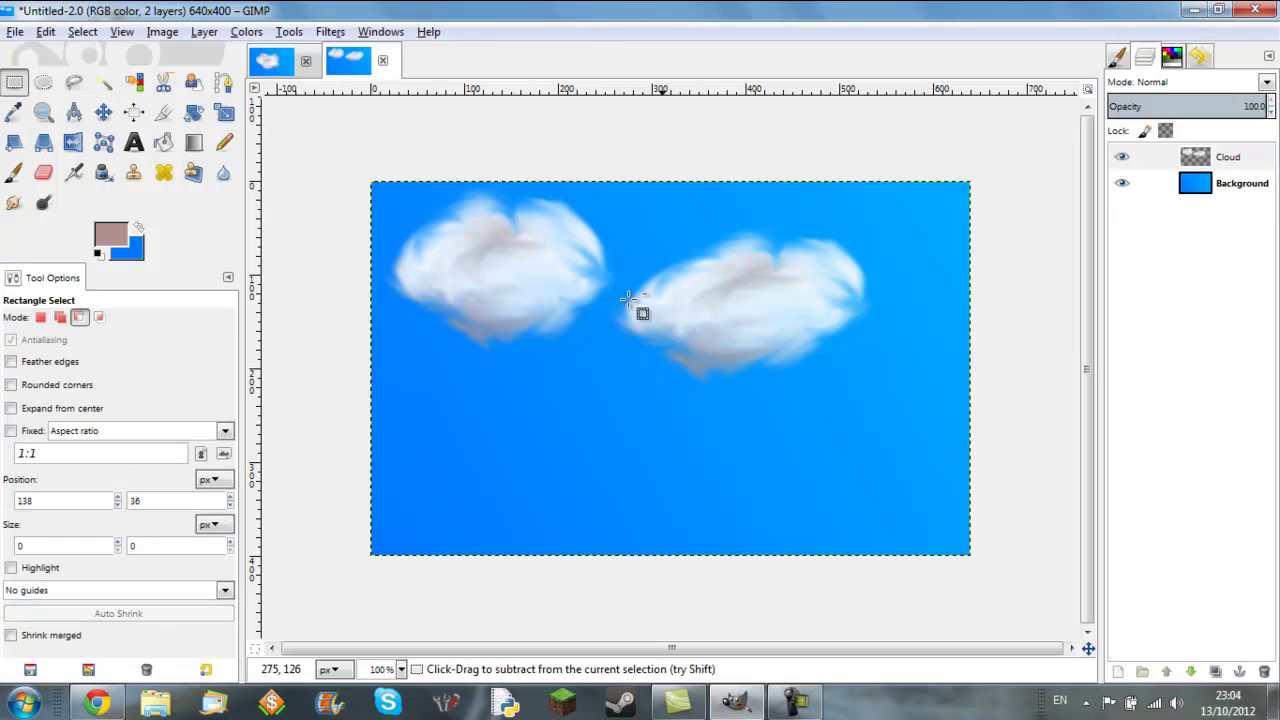
pyautogui.hotkey('ctrl', 'v')
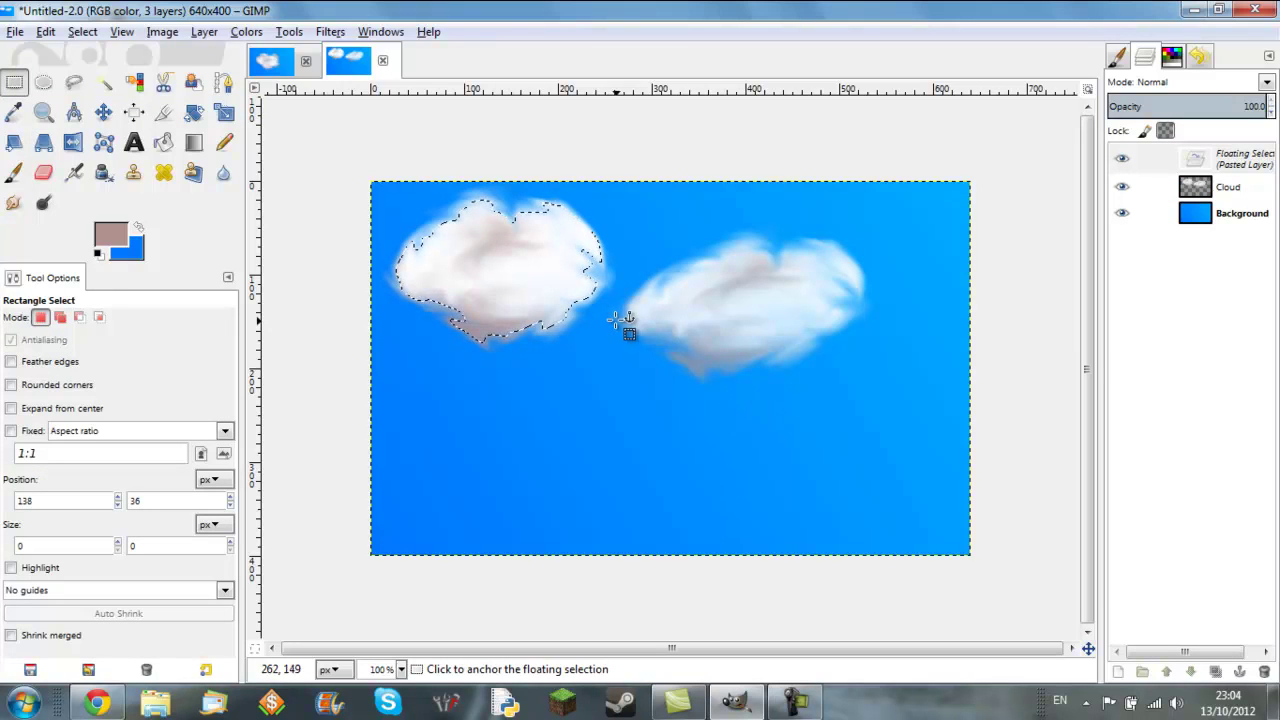
pyautogui.click(103, 112)
pyautogui.moveTo(500, 278); pyautogui.dragTo(567, 472)
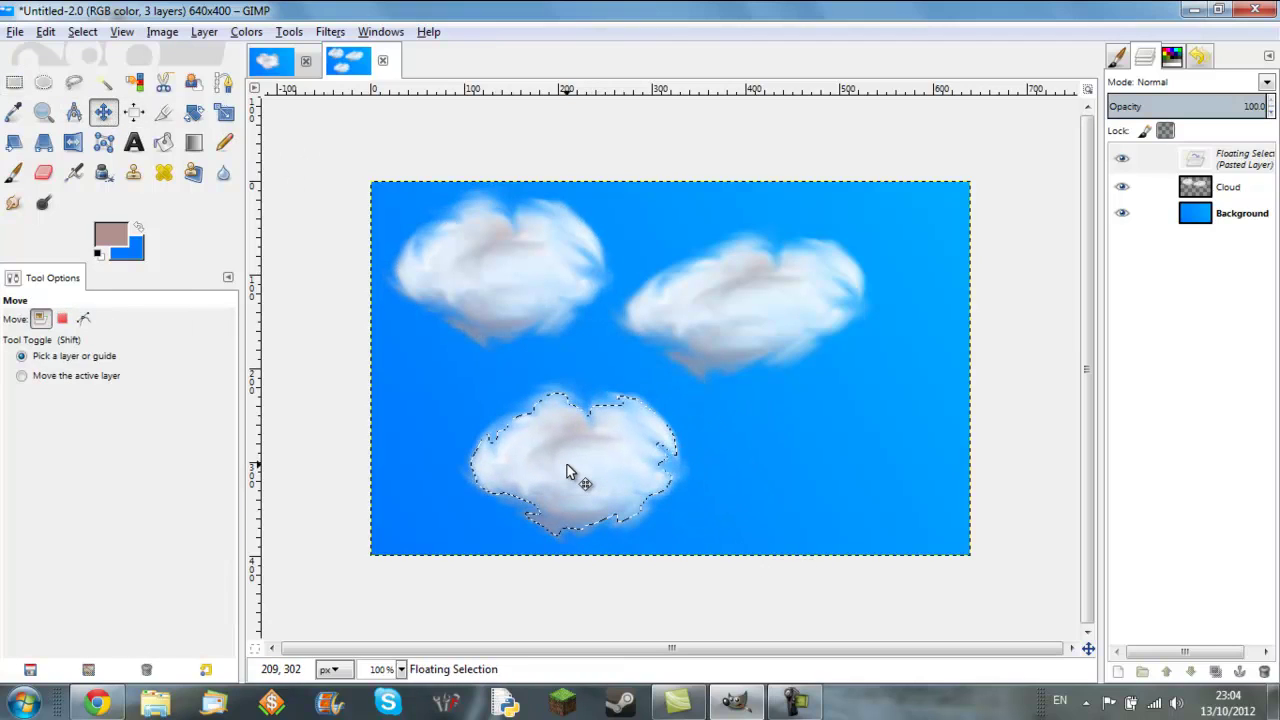
pyautogui.click(567, 465)
pyautogui.click(14, 82)
pyautogui.click(416, 265)
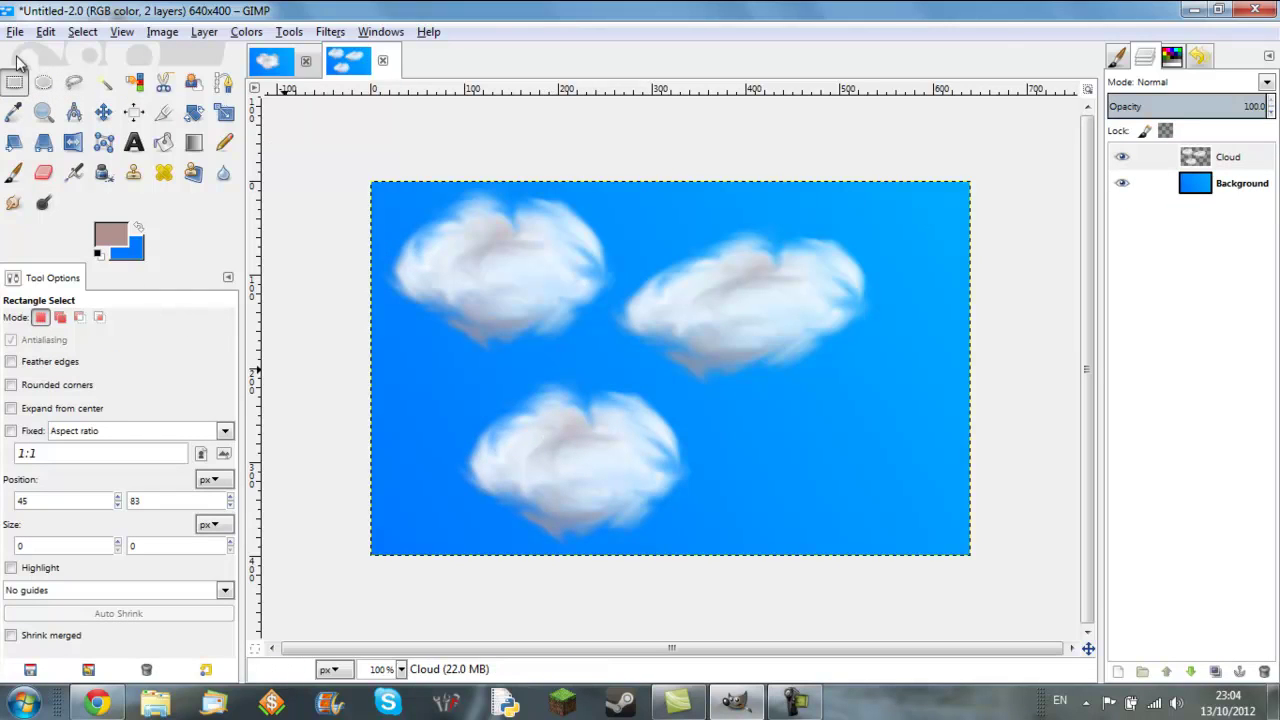
# Step: Smudge the bottom cloud's right and lower edges into streaks with a 19.59 brush, then paste another copy
pyautogui.click(13, 202)
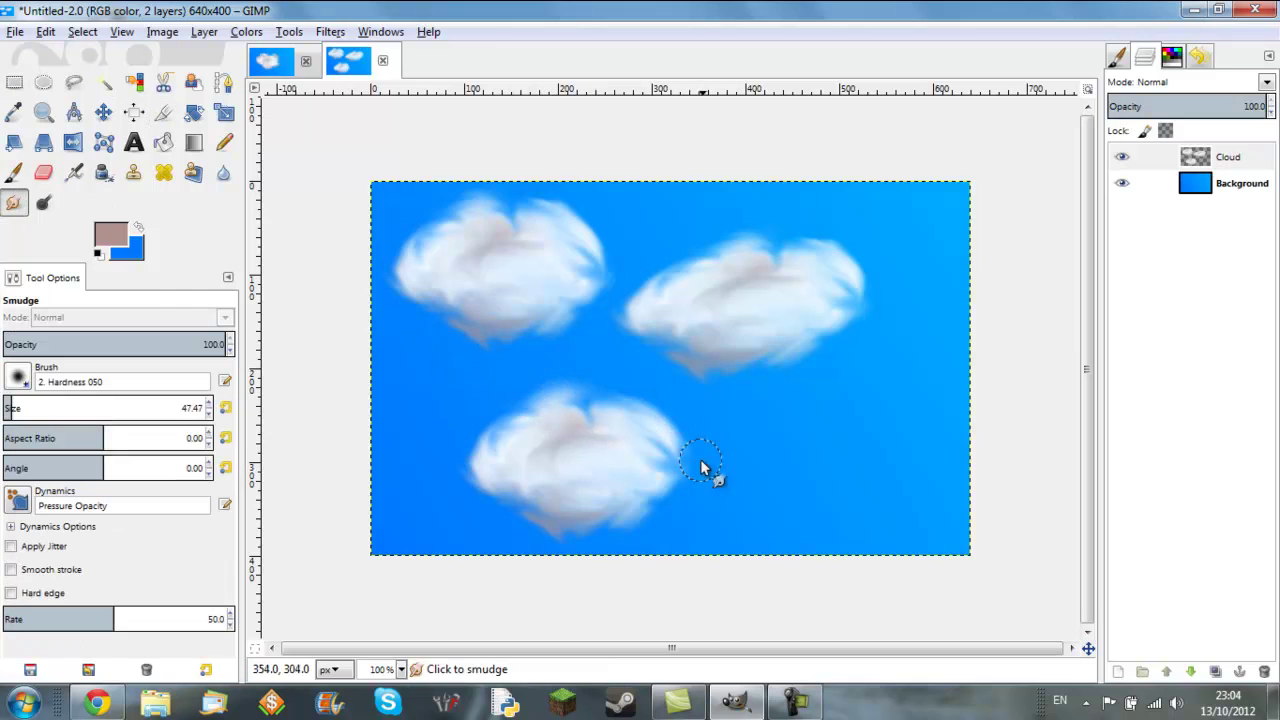
pyautogui.moveTo(684, 476)
pyautogui.mouseDown()
pyautogui.moveTo(527, 466)
pyautogui.moveTo(617, 491)
pyautogui.moveTo(500, 447)
pyautogui.moveTo(576, 486)
pyautogui.moveTo(492, 402)
pyautogui.moveTo(603, 473)
pyautogui.moveTo(664, 447)
pyautogui.moveTo(577, 511)
pyautogui.moveTo(573, 490)
pyautogui.moveTo(529, 513)
pyautogui.moveTo(640, 469)
pyautogui.moveTo(539, 481)
pyautogui.moveTo(556, 494)
pyautogui.moveTo(616, 443)
pyautogui.moveTo(655, 490)
pyautogui.mouseUp()
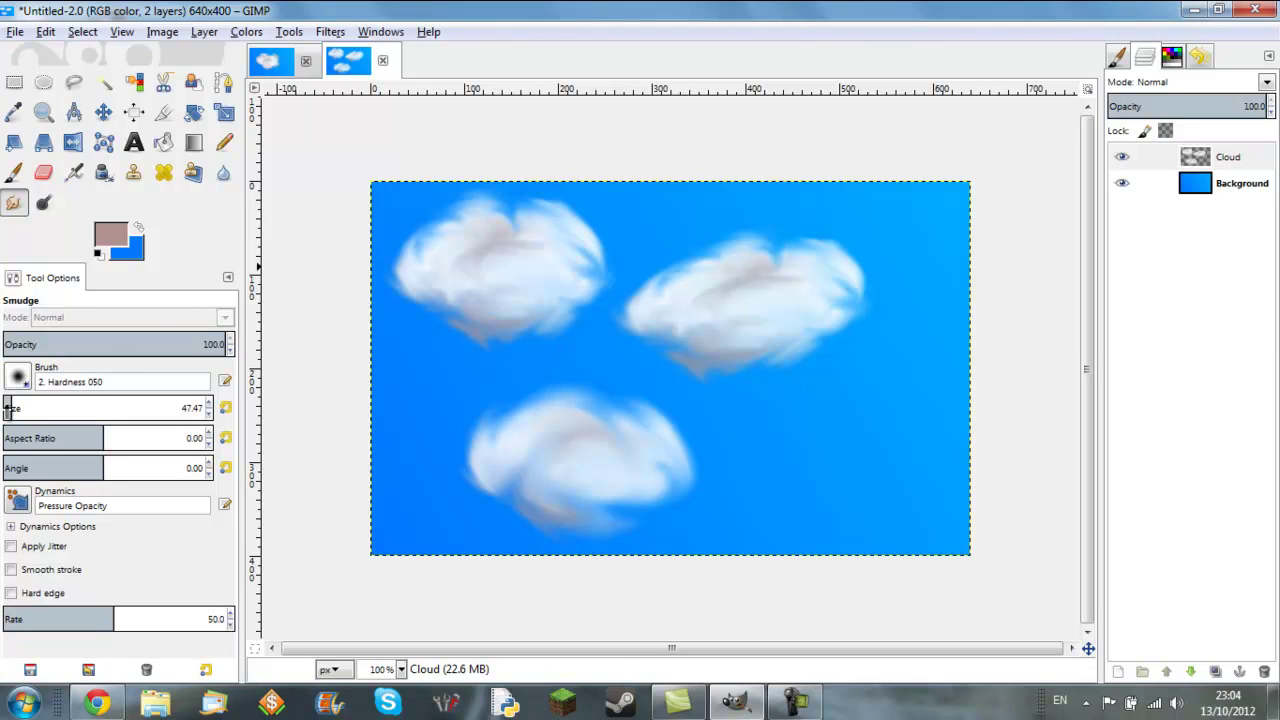
pyautogui.moveTo(9, 408); pyautogui.dragTo(5, 408)
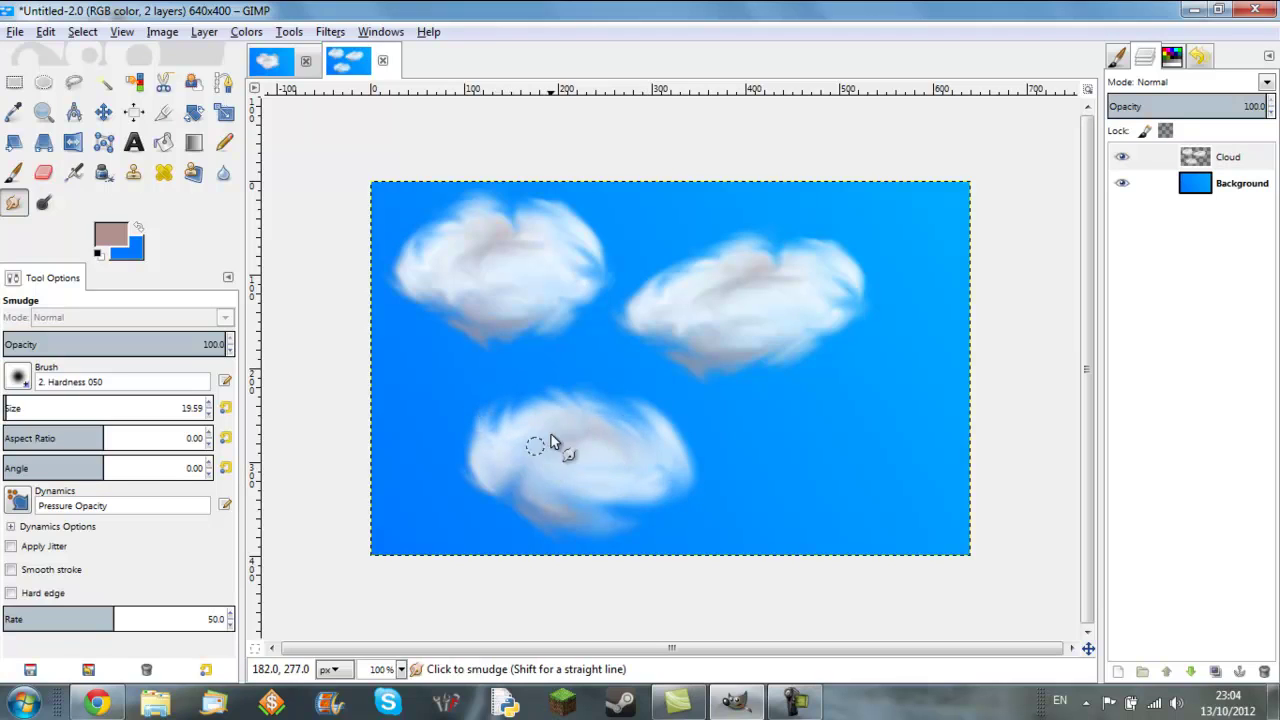
pyautogui.moveTo(550, 436)
pyautogui.mouseDown()
pyautogui.moveTo(556, 483)
pyautogui.moveTo(596, 510)
pyautogui.moveTo(628, 478)
pyautogui.moveTo(520, 454)
pyautogui.moveTo(453, 463)
pyautogui.moveTo(670, 522)
pyautogui.moveTo(643, 432)
pyautogui.moveTo(557, 413)
pyautogui.moveTo(504, 441)
pyautogui.moveTo(659, 506)
pyautogui.moveTo(646, 485)
pyautogui.moveTo(553, 452)
pyautogui.moveTo(502, 473)
pyautogui.moveTo(641, 517)
pyautogui.moveTo(645, 499)
pyautogui.moveTo(455, 421)
pyautogui.moveTo(532, 482)
pyautogui.moveTo(570, 469)
pyautogui.moveTo(467, 430)
pyautogui.moveTo(587, 492)
pyautogui.moveTo(675, 482)
pyautogui.mouseUp()
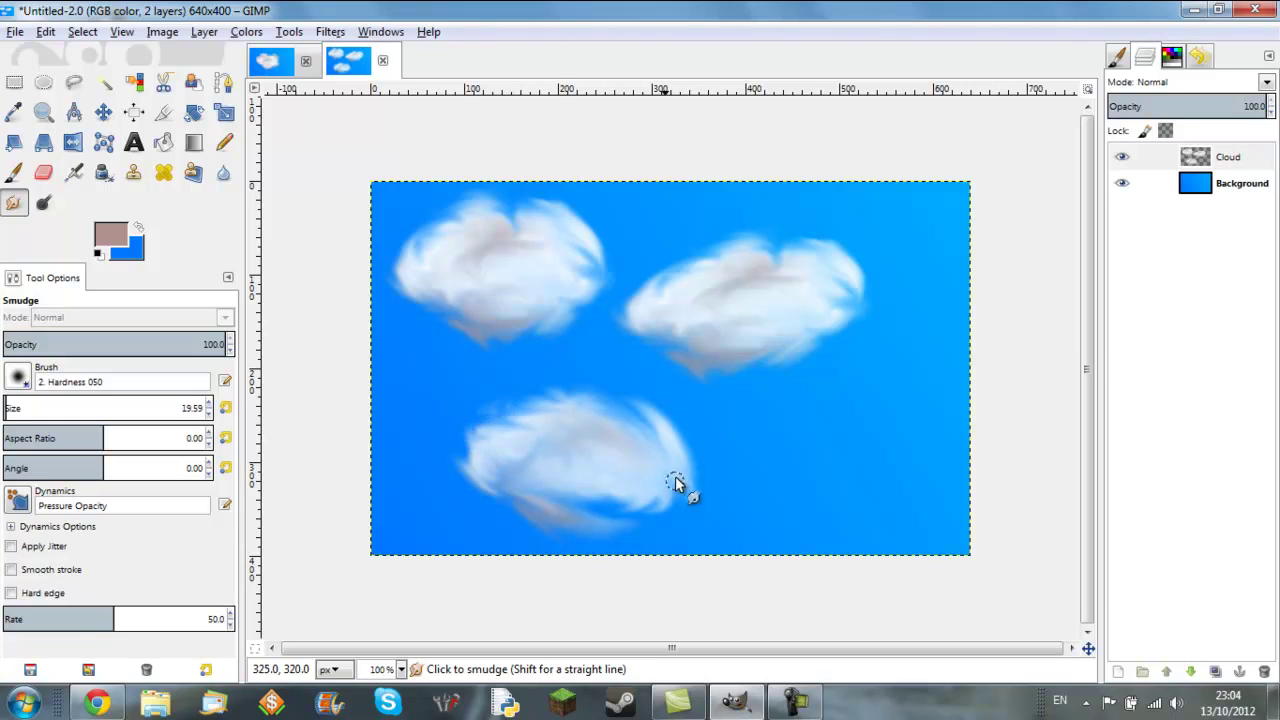
pyautogui.moveTo(519, 423)
pyautogui.mouseDown()
pyautogui.moveTo(626, 496)
pyautogui.moveTo(664, 490)
pyautogui.mouseUp()
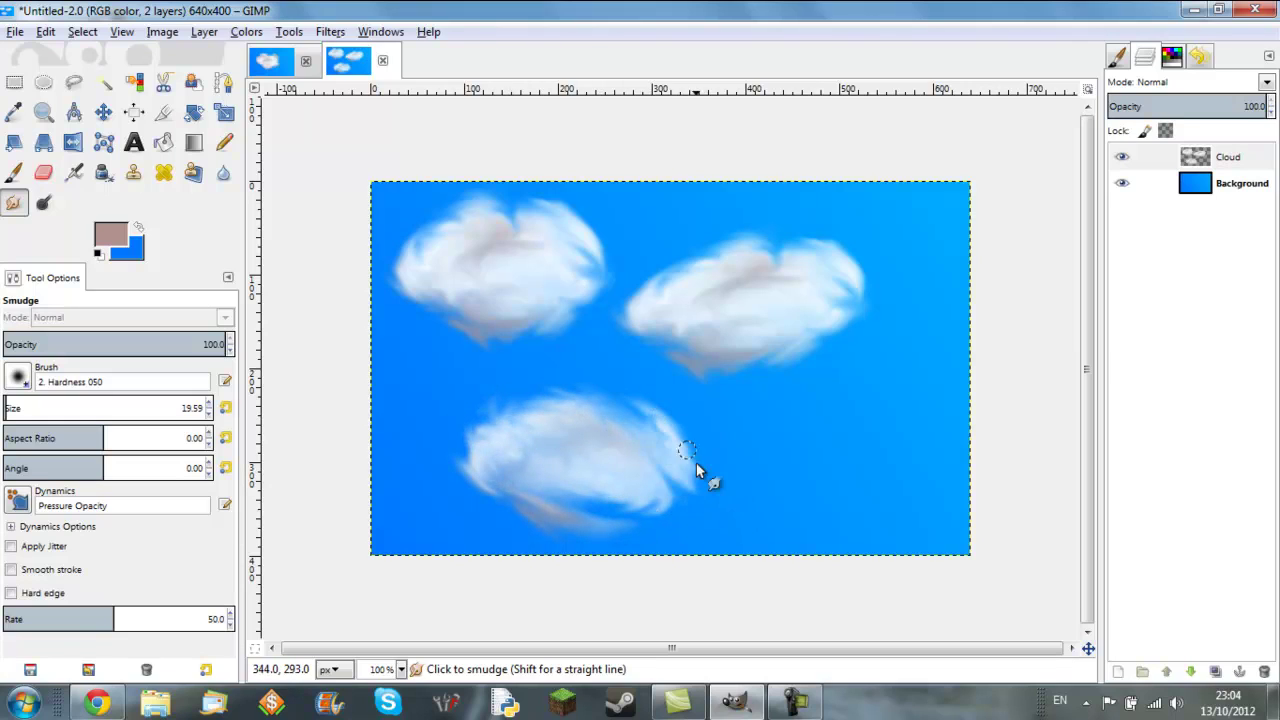
pyautogui.moveTo(643, 416)
pyautogui.mouseDown()
pyautogui.moveTo(679, 467)
pyautogui.moveTo(679, 507)
pyautogui.moveTo(655, 430)
pyautogui.moveTo(493, 431)
pyautogui.moveTo(533, 470)
pyautogui.moveTo(695, 510)
pyautogui.moveTo(522, 423)
pyautogui.moveTo(532, 489)
pyautogui.moveTo(726, 497)
pyautogui.moveTo(517, 435)
pyautogui.moveTo(502, 448)
pyautogui.moveTo(625, 470)
pyautogui.moveTo(665, 480)
pyautogui.mouseUp()
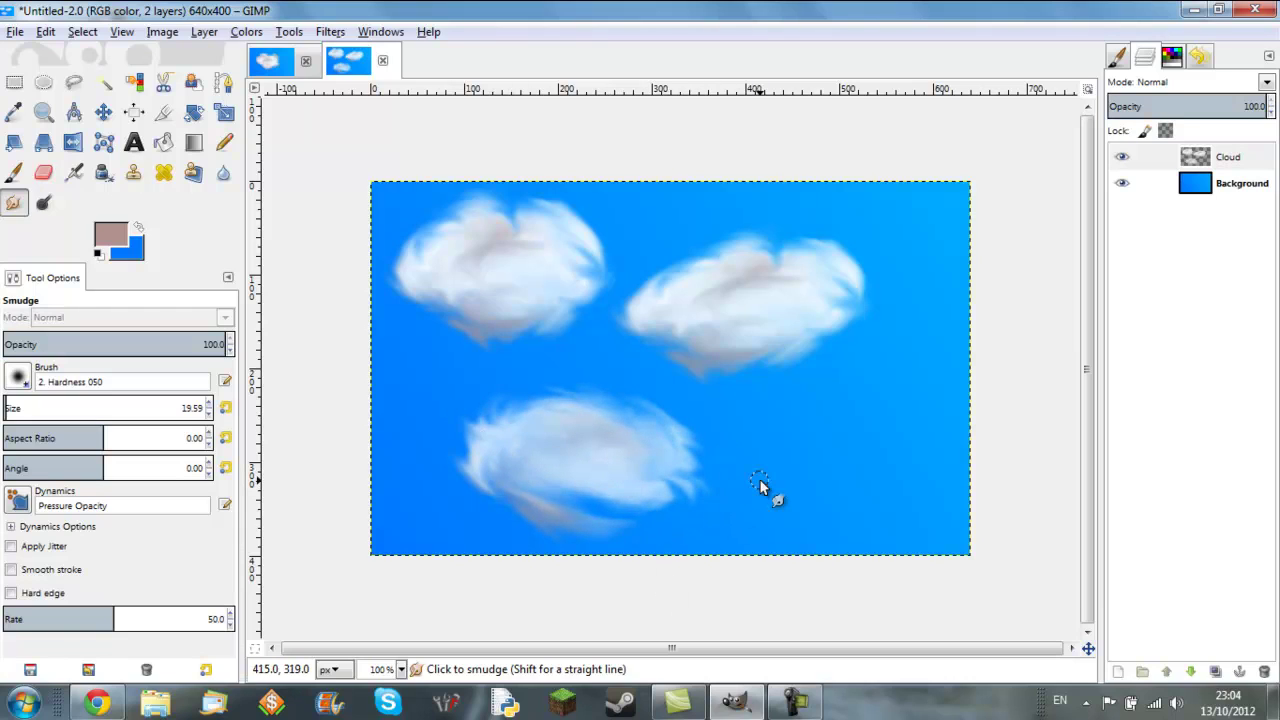
pyautogui.hotkey('ctrl', 'v')
# Step: Move the cloud copy to the lower right and scale it to 536×335, keeping aspect ratio
pyautogui.click(103, 112)
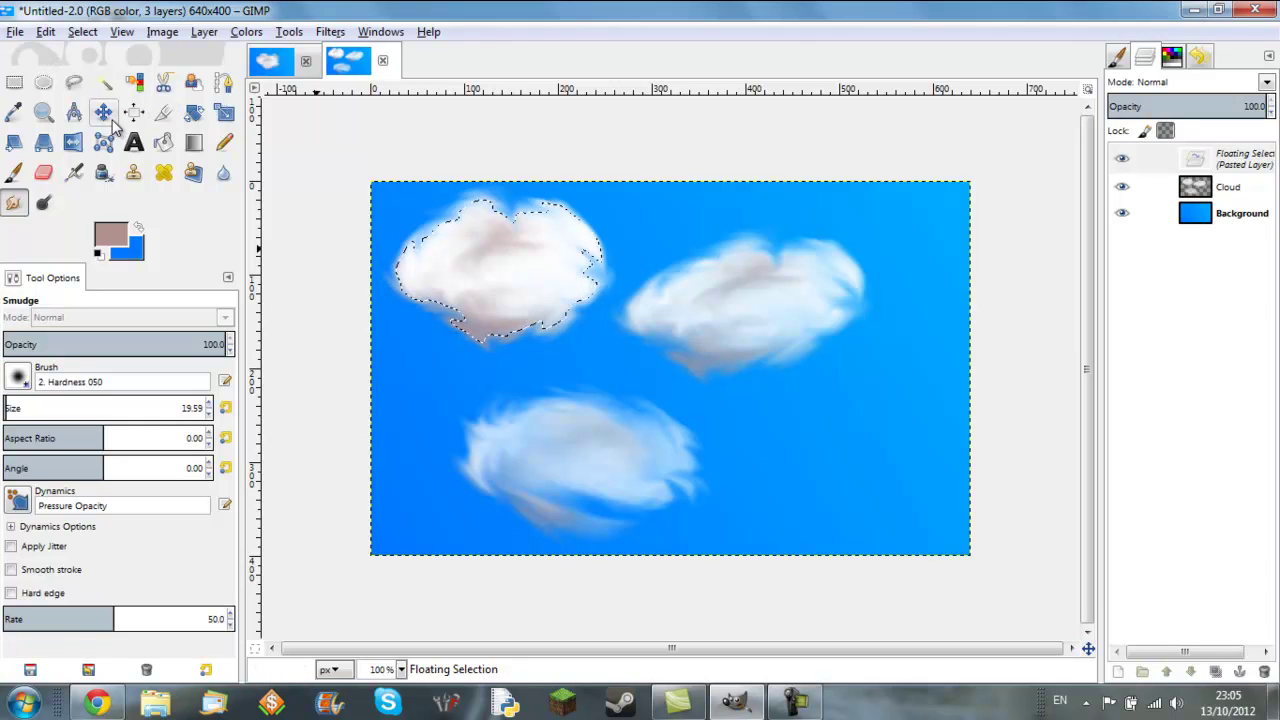
pyautogui.moveTo(505, 254); pyautogui.dragTo(863, 429)
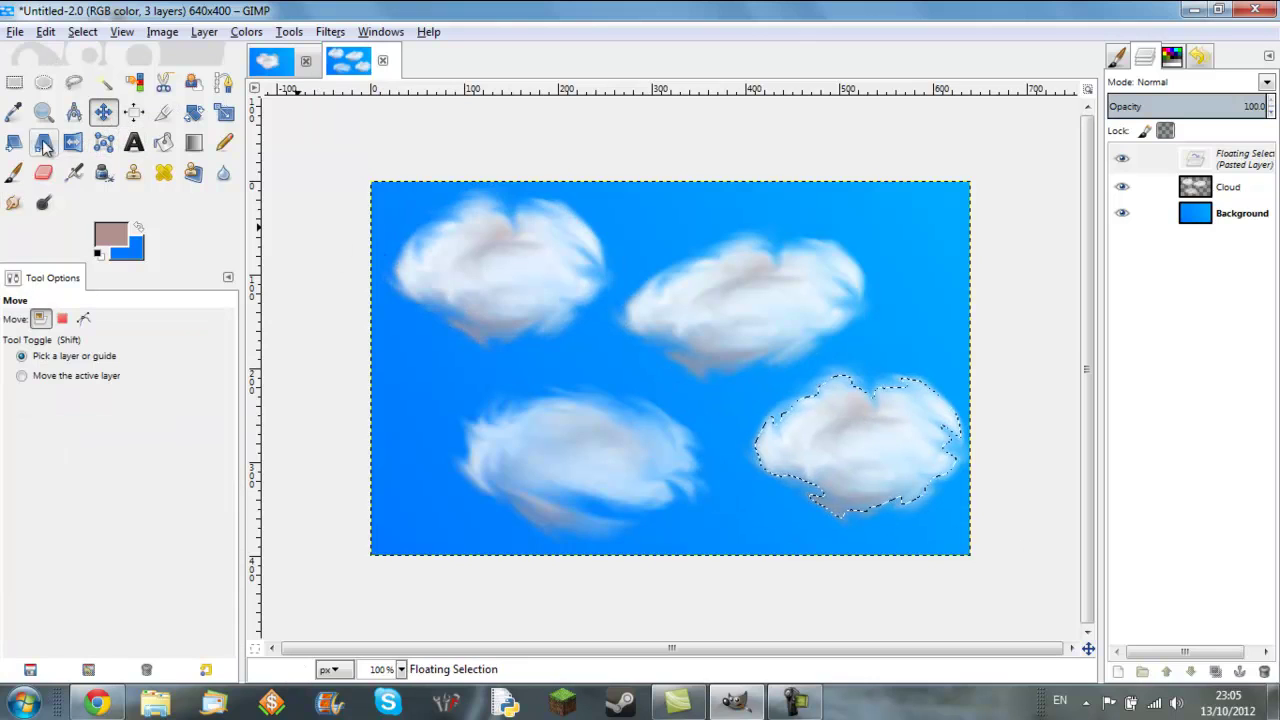
pyautogui.hotkey('shift', 't')
pyautogui.click(897, 452)
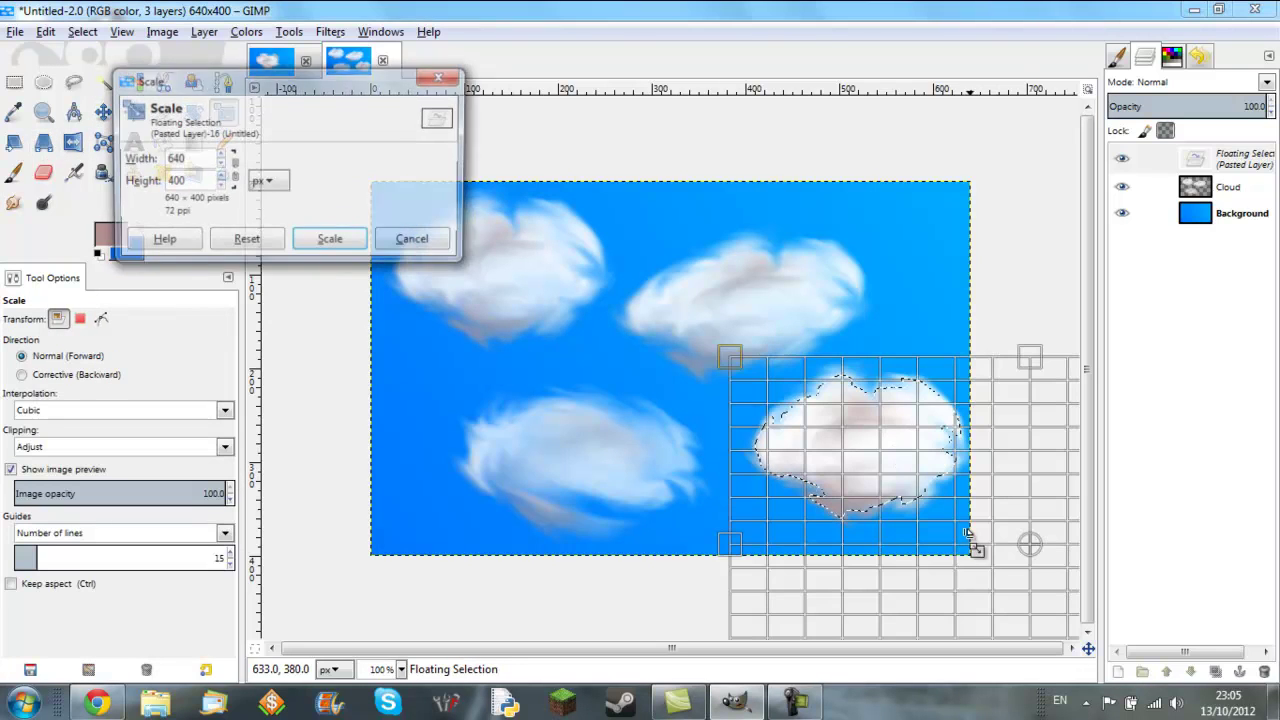
pyautogui.moveTo(729, 357); pyautogui.dragTo(820, 412)
pyautogui.click(331, 241)
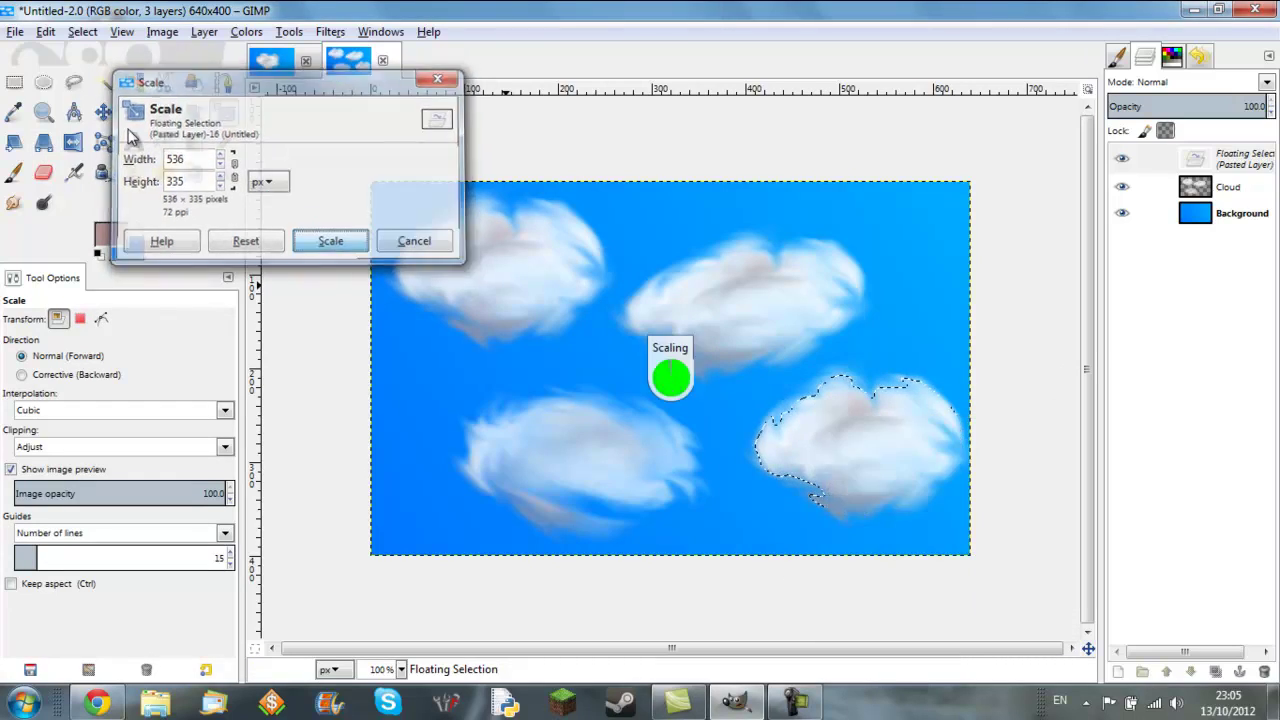
pyautogui.click(104, 112)
pyautogui.moveTo(955, 519); pyautogui.dragTo(880, 460)
# Step: Rotate the cloud copy by about -18.46°
pyautogui.click(193, 112)
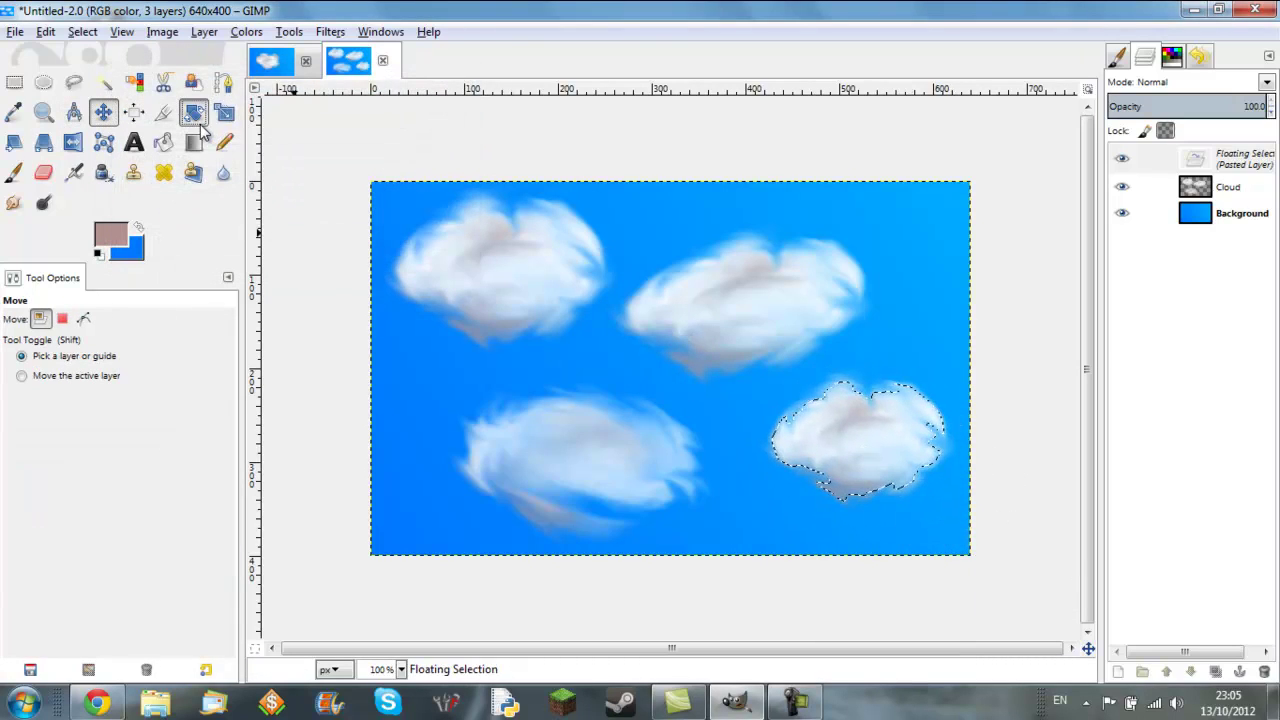
pyautogui.click(908, 462)
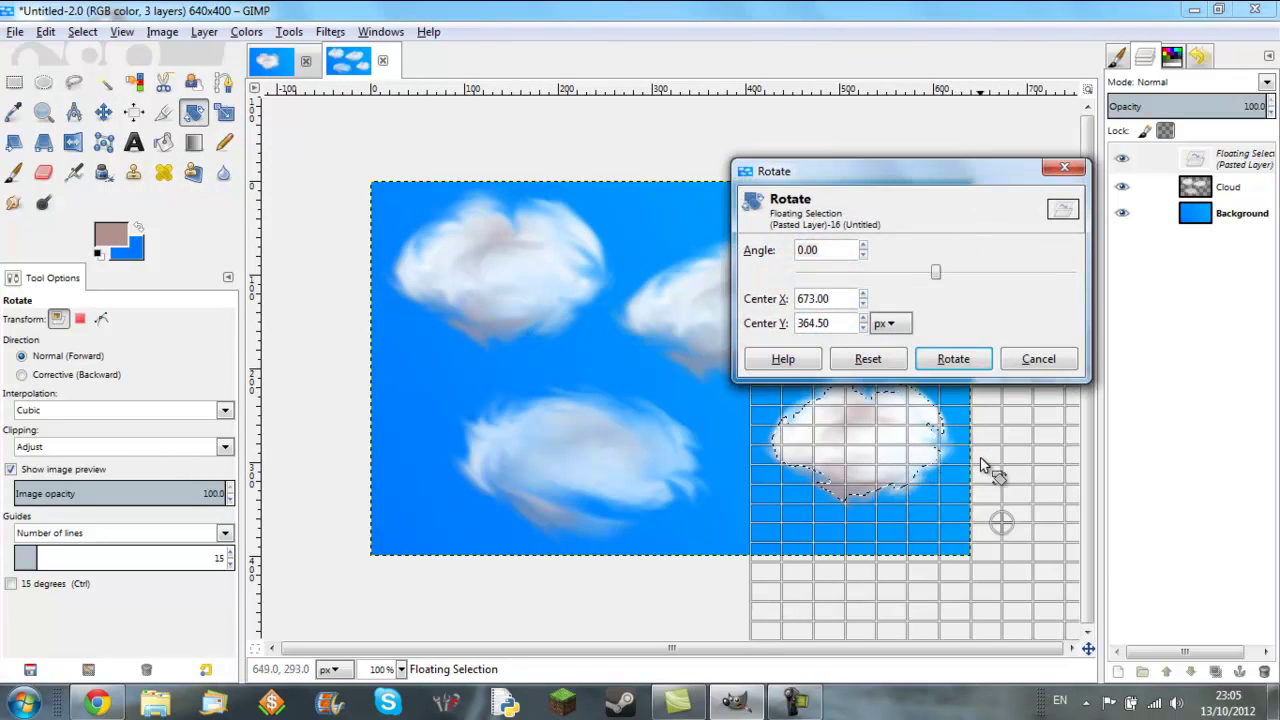
pyautogui.moveTo(980, 466)
pyautogui.mouseDown()
pyautogui.moveTo(974, 434)
pyautogui.moveTo(955, 463)
pyautogui.mouseUp()
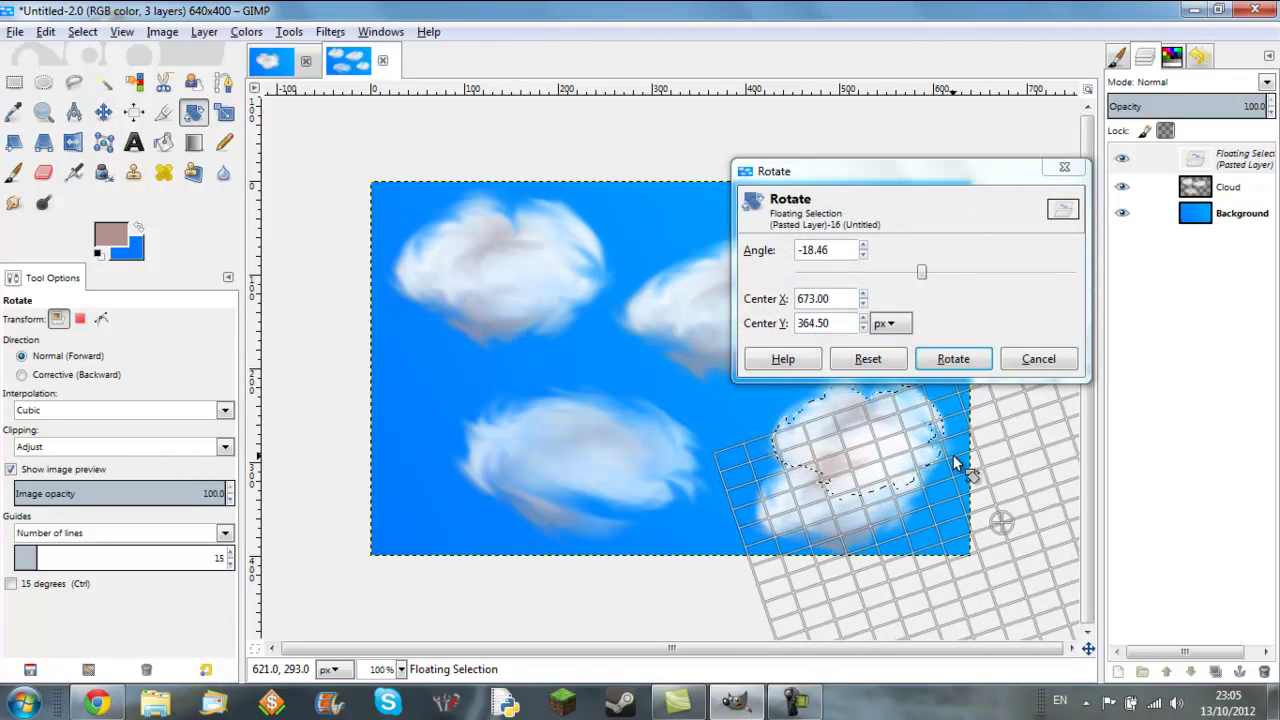
pyautogui.click(953, 358)
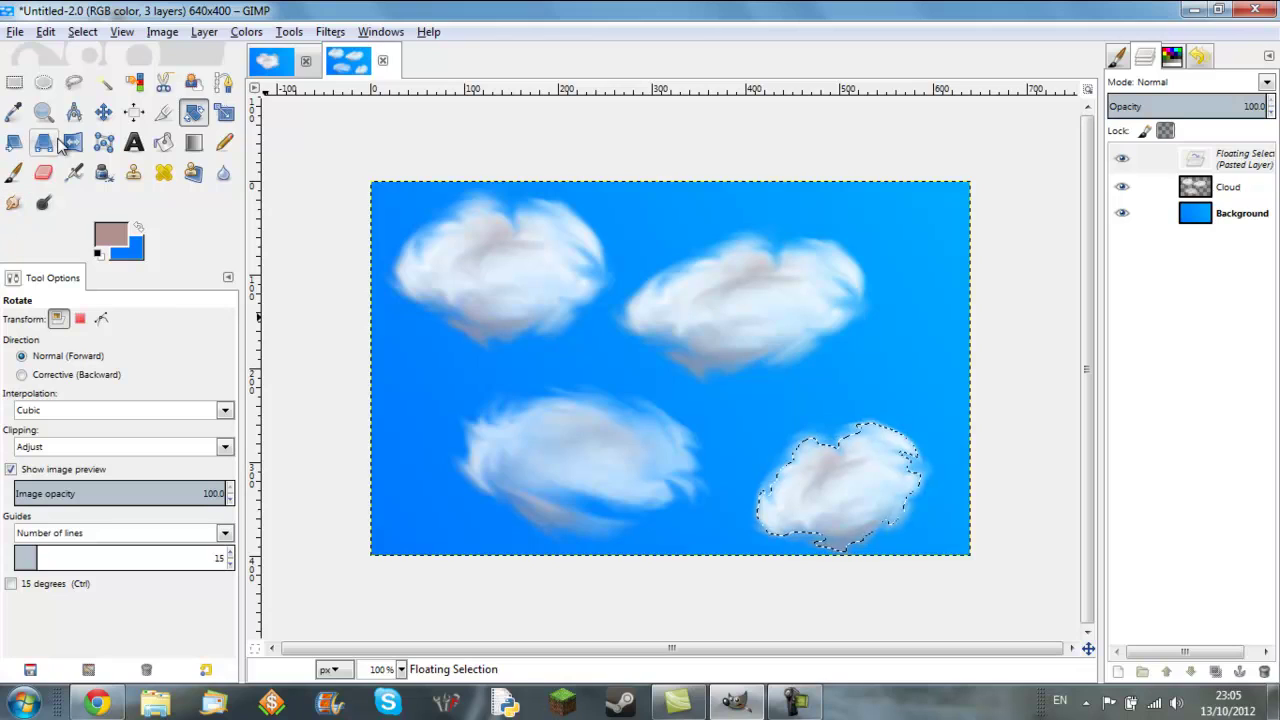
# Step: Anchor the lower-right cloud onto the Cloud layer, then smudge away its grey patch and streak its edges
pyautogui.click(14, 82)
pyautogui.click(296, 233)
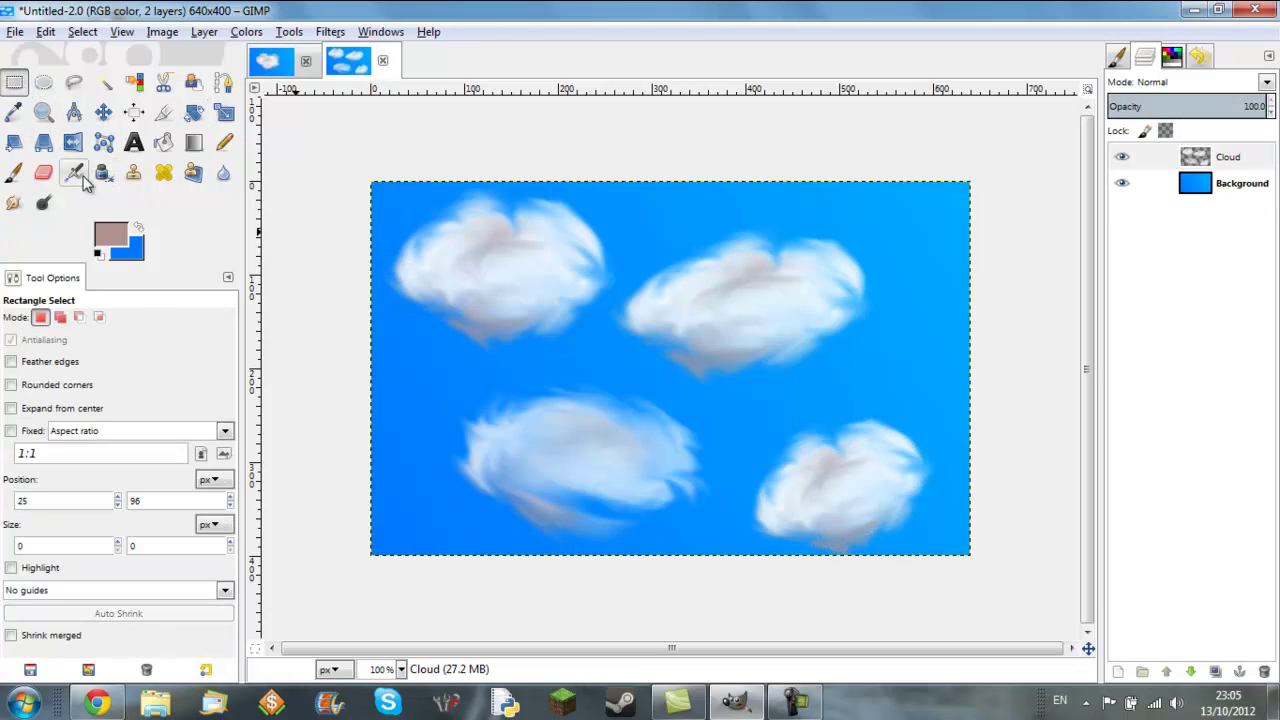
pyautogui.click(15, 200)
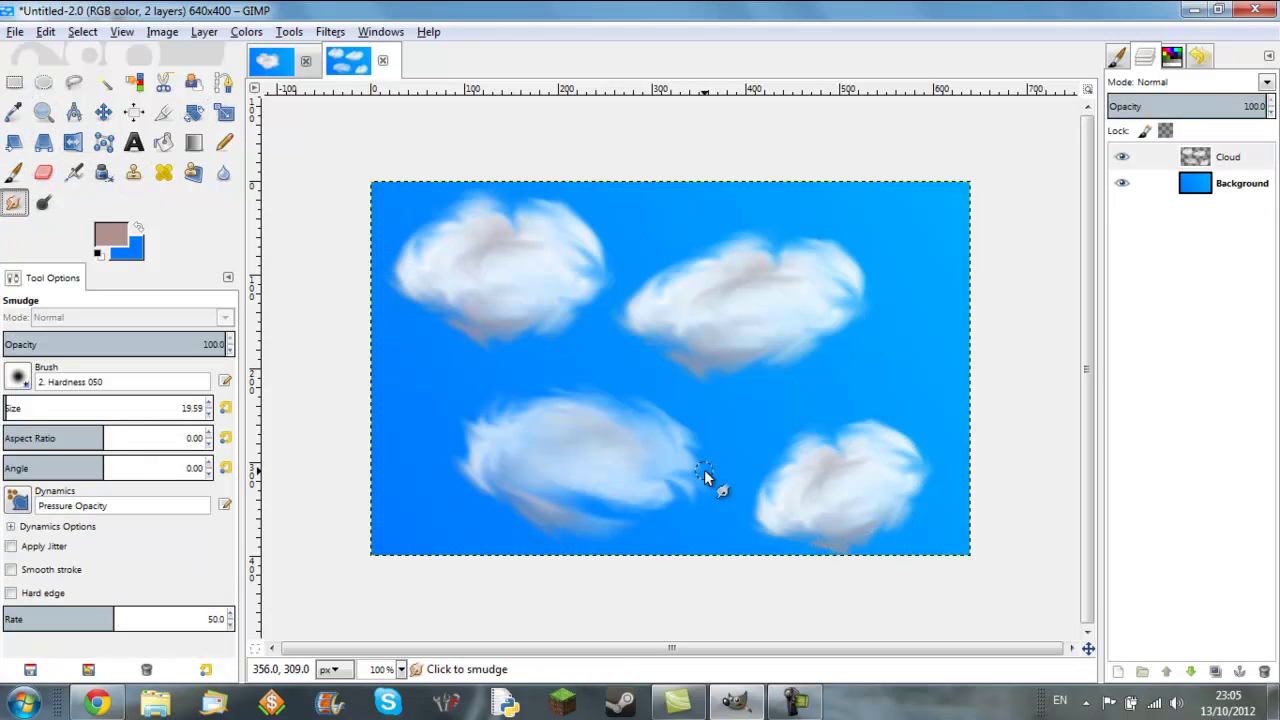
pyautogui.moveTo(826, 507)
pyautogui.mouseDown()
pyautogui.moveTo(825, 432)
pyautogui.moveTo(830, 455)
pyautogui.moveTo(928, 474)
pyautogui.moveTo(914, 441)
pyautogui.moveTo(843, 441)
pyautogui.moveTo(867, 507)
pyautogui.moveTo(931, 475)
pyautogui.moveTo(884, 421)
pyautogui.moveTo(891, 522)
pyautogui.moveTo(882, 486)
pyautogui.moveTo(806, 498)
pyautogui.mouseUp()
pyautogui.moveTo(861, 446)
pyautogui.mouseDown()
pyautogui.moveTo(768, 502)
pyautogui.moveTo(911, 490)
pyautogui.moveTo(857, 435)
pyautogui.moveTo(846, 512)
pyautogui.moveTo(935, 492)
pyautogui.moveTo(786, 433)
pyautogui.moveTo(873, 526)
pyautogui.moveTo(893, 430)
pyautogui.moveTo(775, 488)
pyautogui.moveTo(839, 515)
pyautogui.moveTo(849, 452)
pyautogui.moveTo(764, 479)
pyautogui.moveTo(950, 484)
pyautogui.moveTo(832, 438)
pyautogui.moveTo(850, 554)
pyautogui.moveTo(942, 504)
pyautogui.moveTo(785, 459)
pyautogui.moveTo(818, 523)
pyautogui.moveTo(940, 509)
pyautogui.mouseUp()
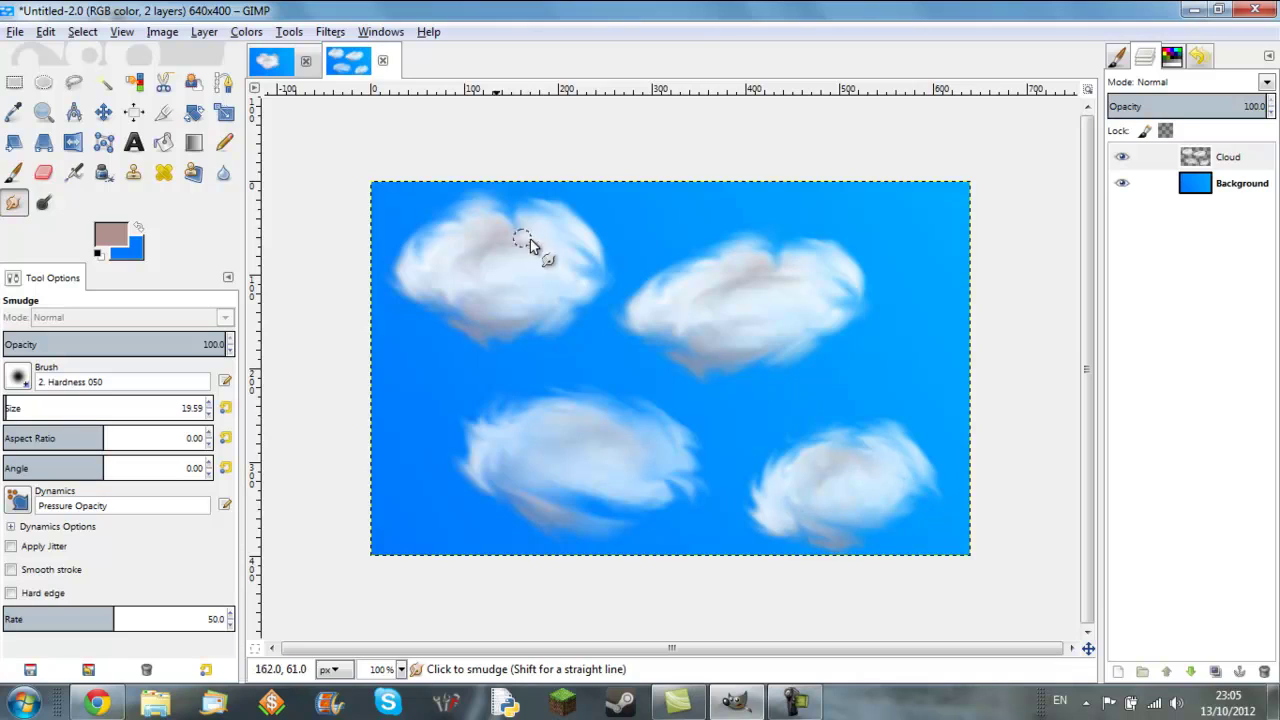
pyautogui.click(14, 82)
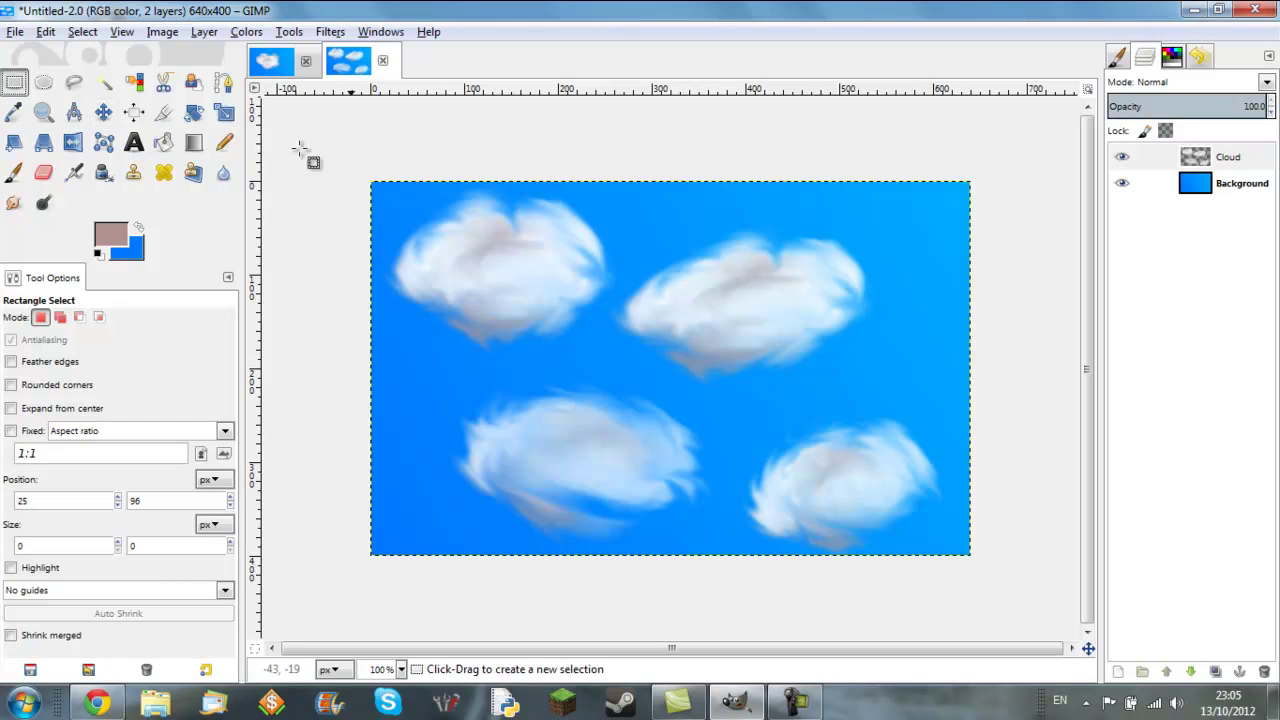
pyautogui.click(1121, 183)
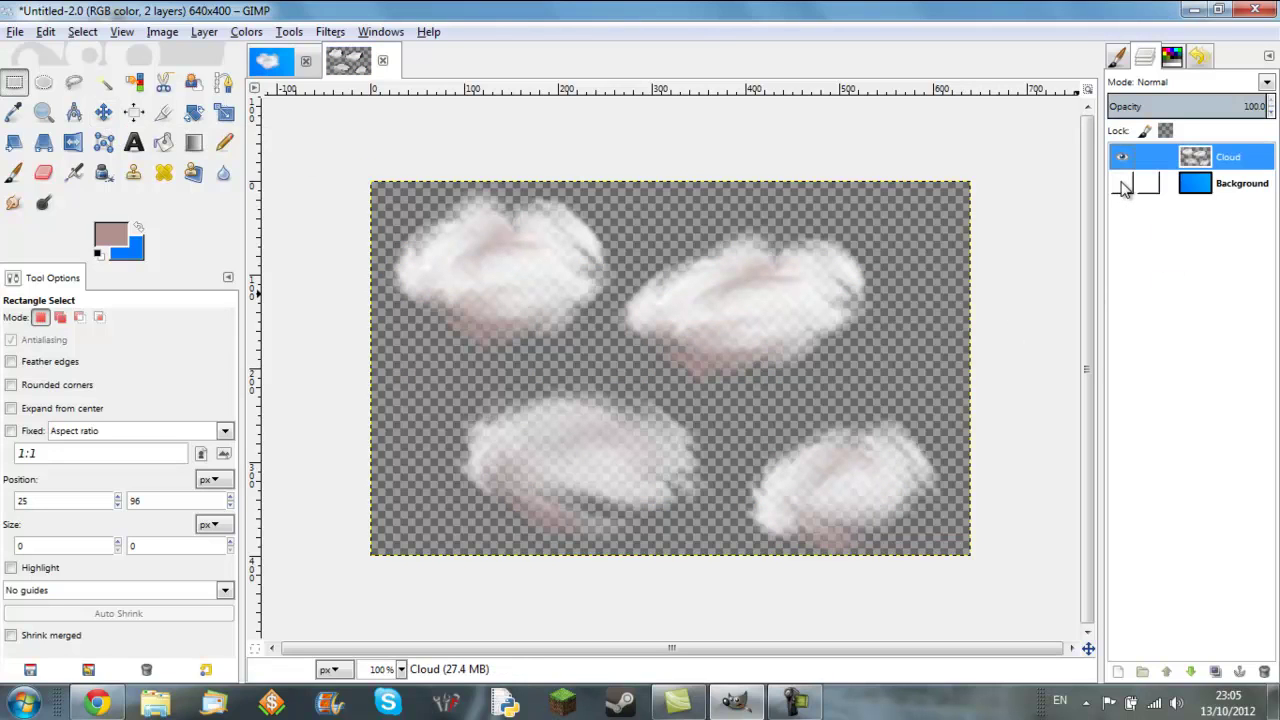
pyautogui.click(1121, 184)
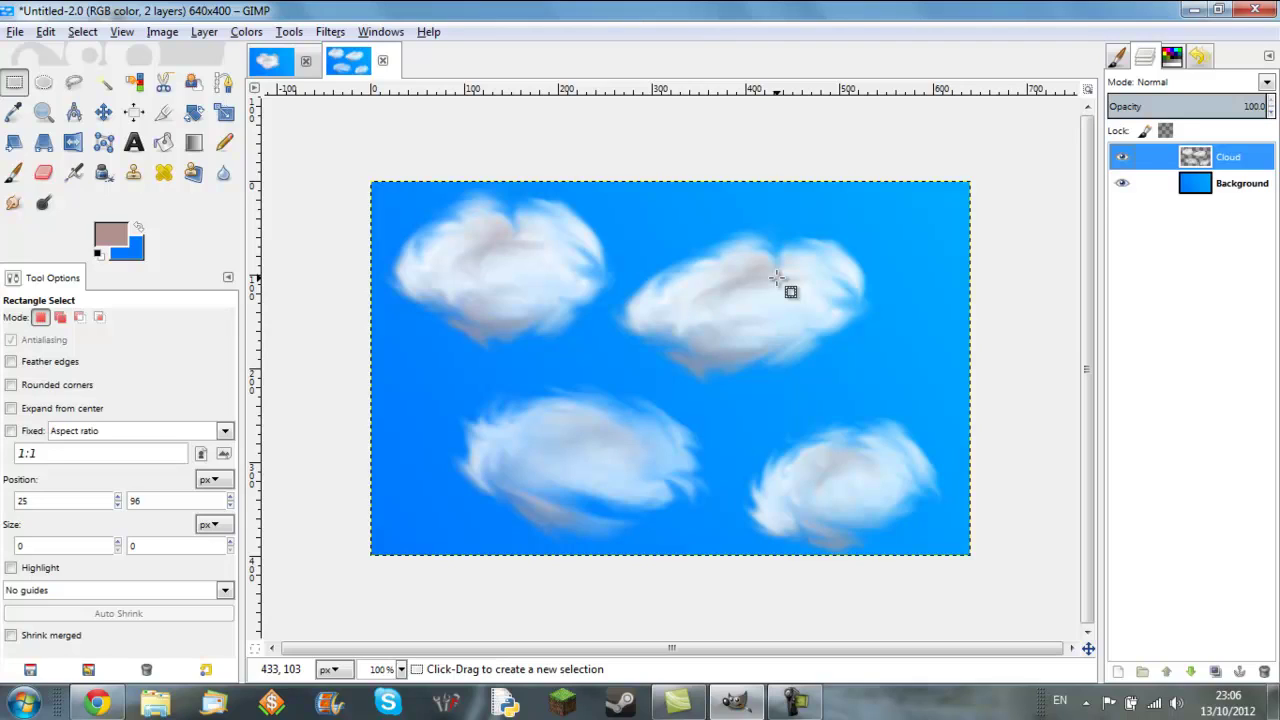
# Step: Close the first untitled image tab, discarding its changes with Close without Saving
pyautogui.click(746, 199)
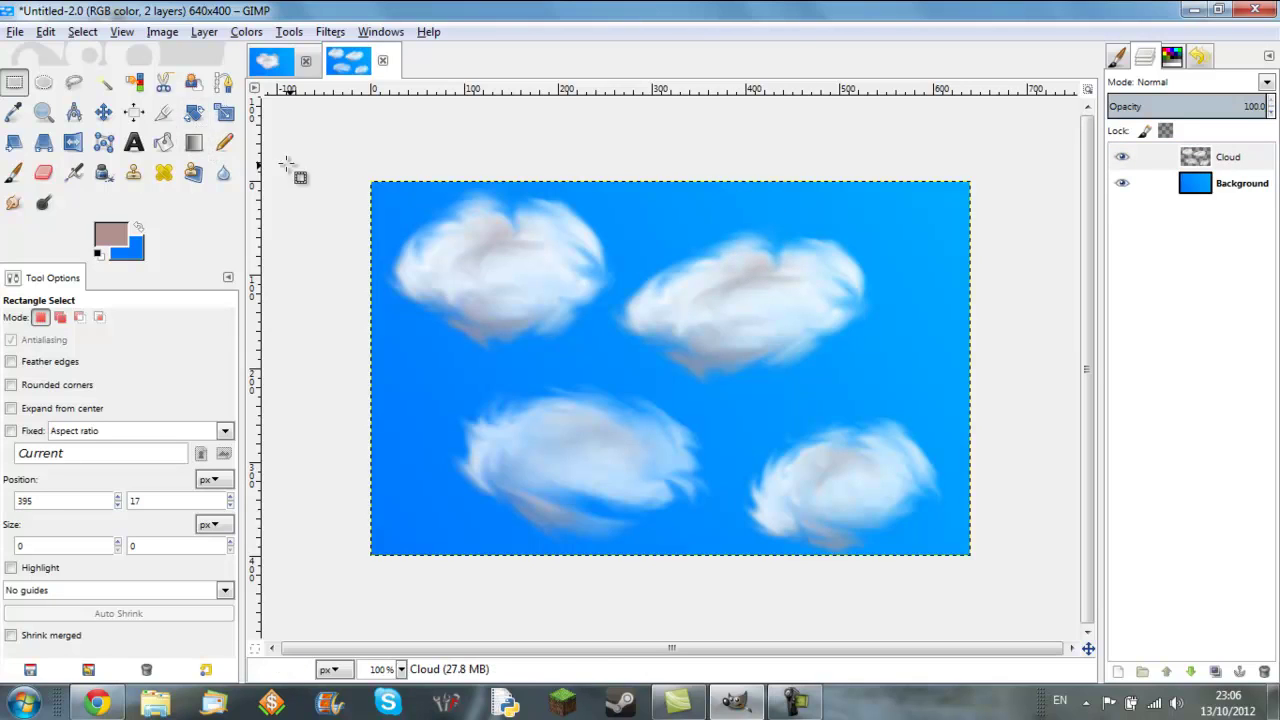
pyautogui.click(307, 62)
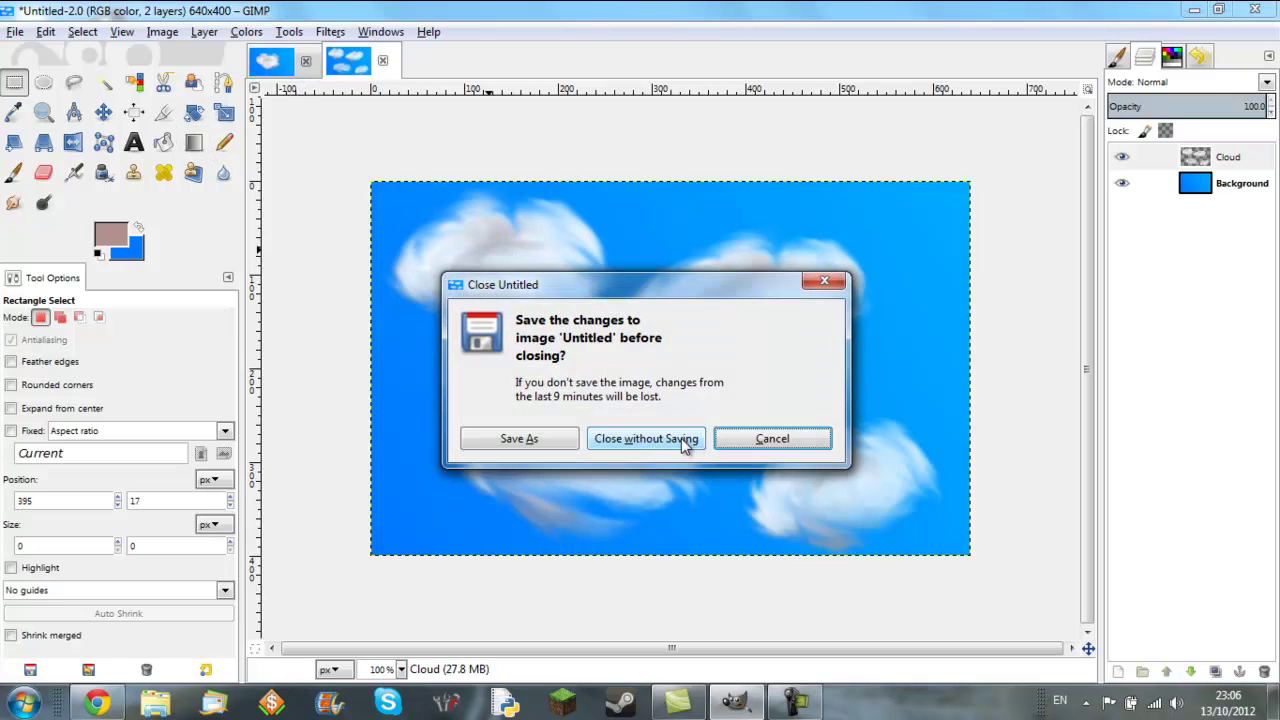
pyautogui.click(681, 438)
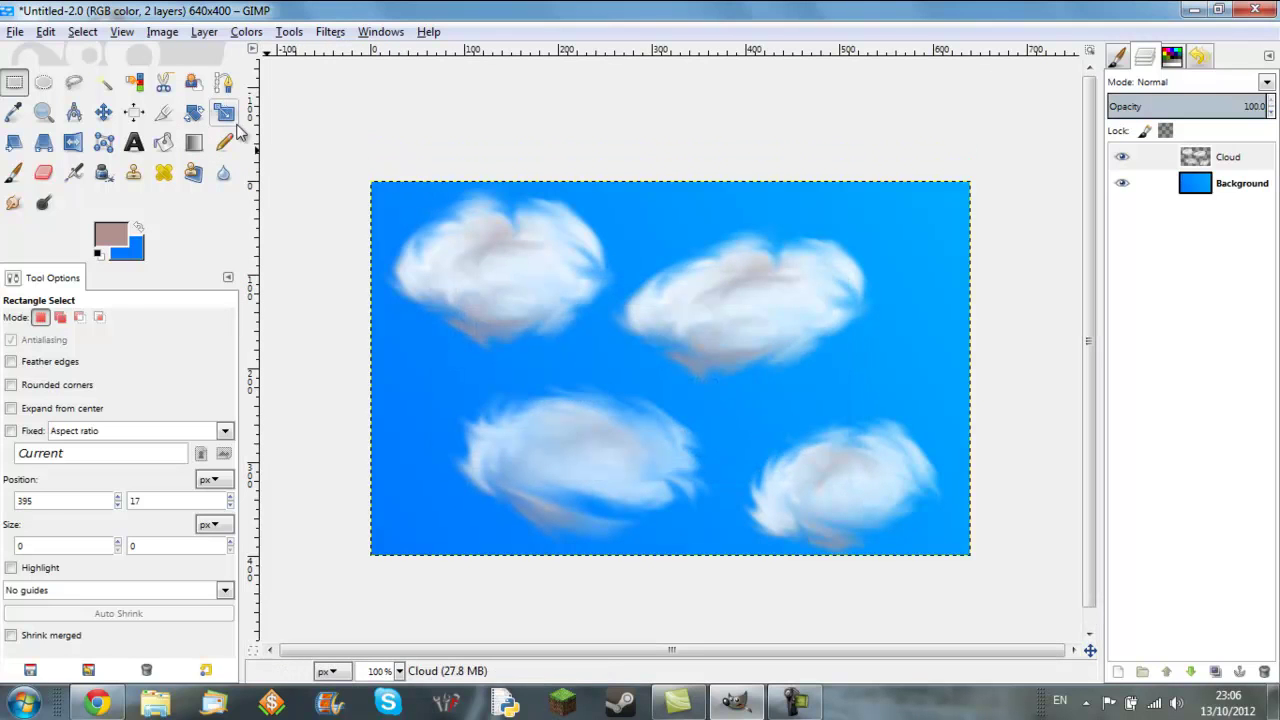